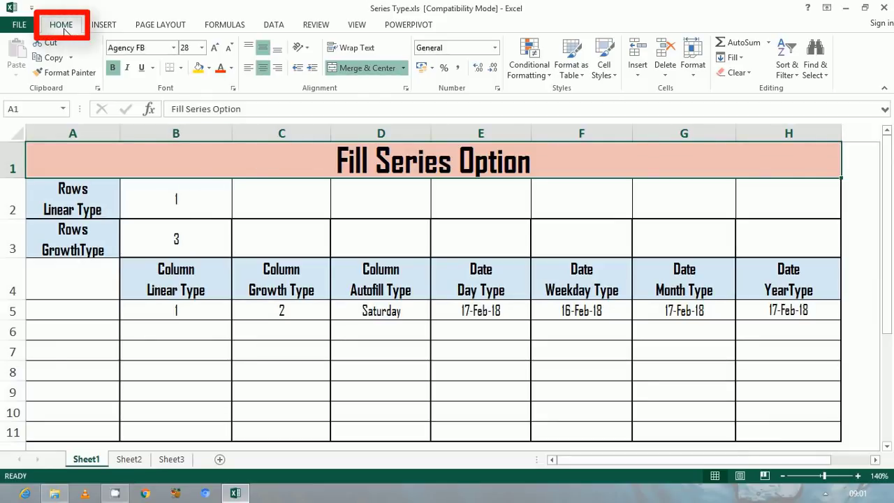
- Open the Fill > Series dialog from the Home ribbon and drag it left, clear of the table
left_click(739, 61)
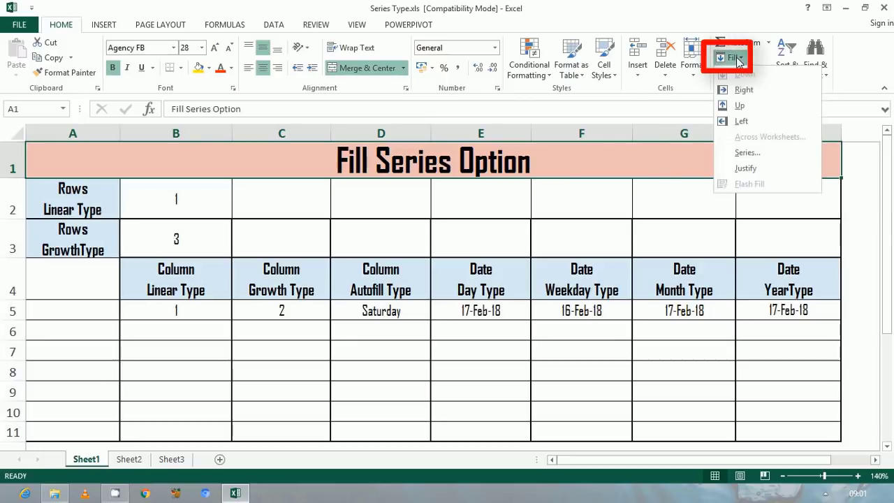
left_click(747, 153)
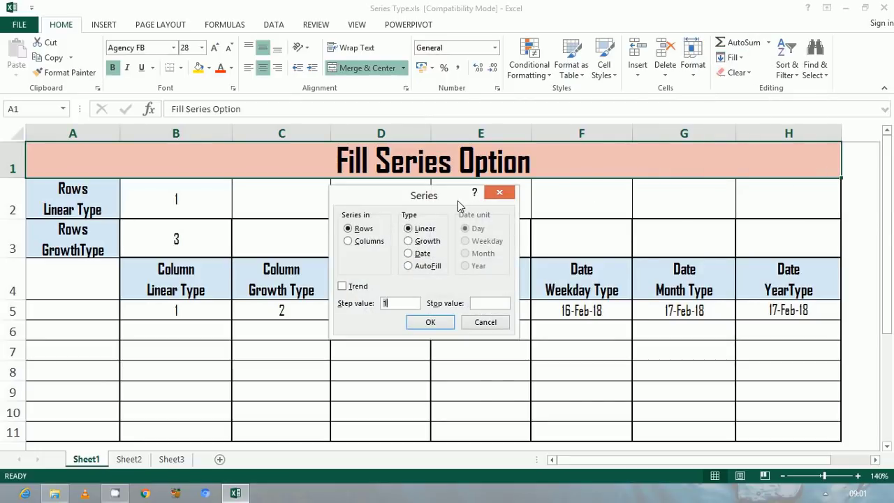
left_click_drag(459, 205, 383, 211)
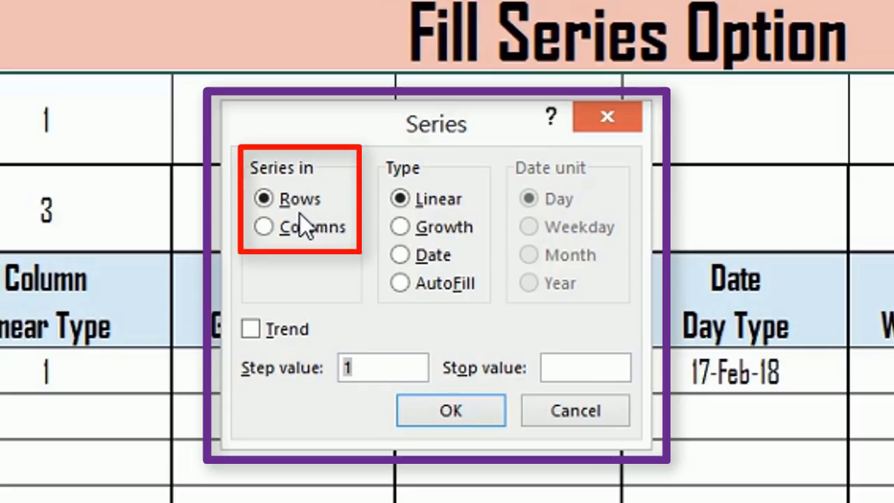
- Set the series to run in Columns and try Growth before settling on the AutoFill type
left_click(303, 235)
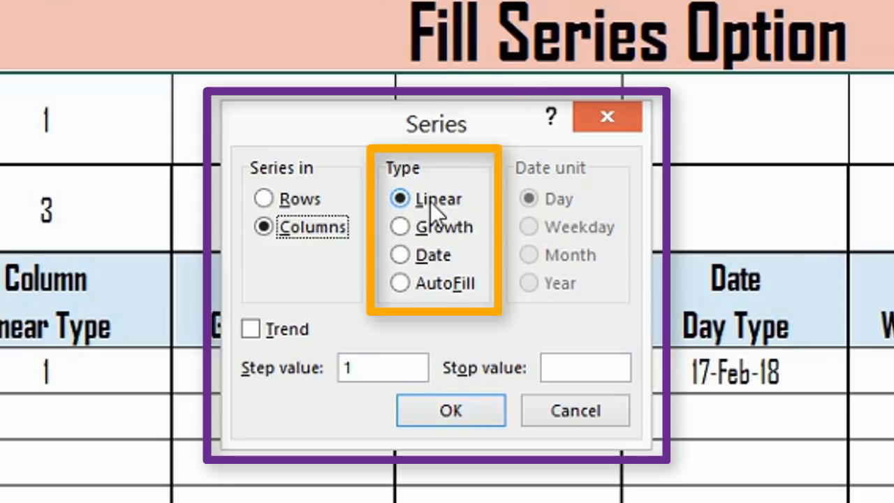
left_click(401, 227)
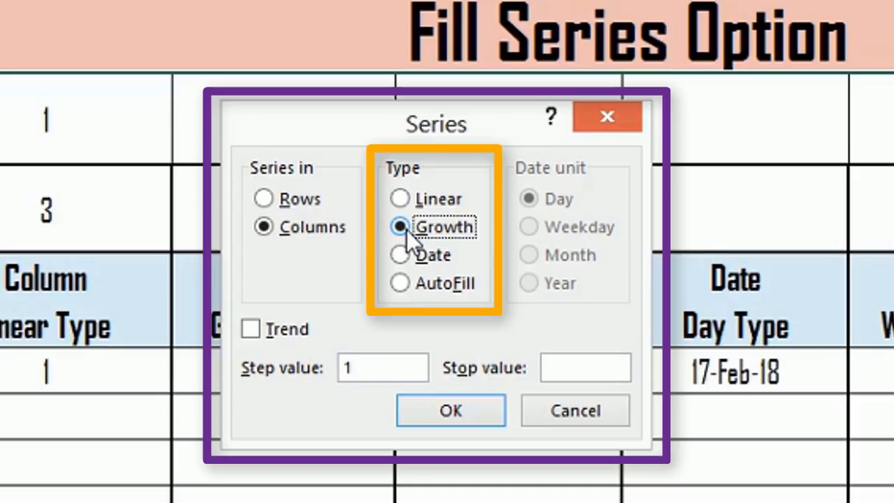
left_click(401, 283)
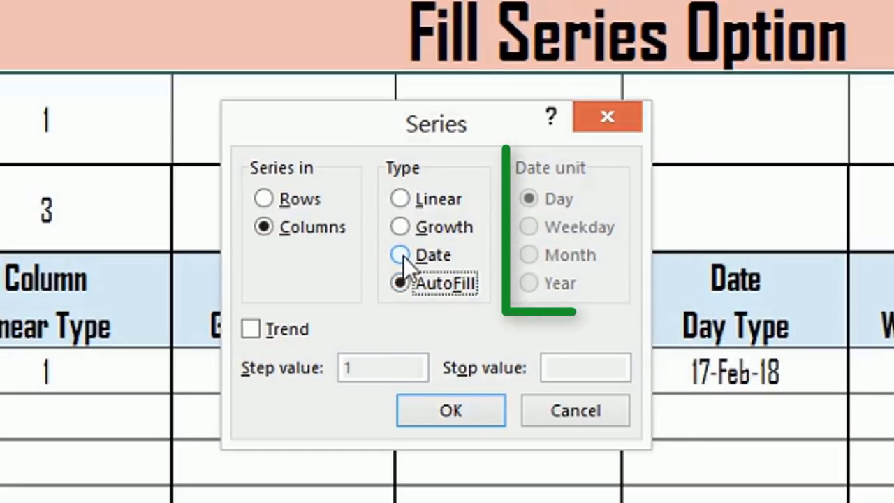
- Choose the Date type, cycling the date unit through Weekday and Month to Year, with step value 1
left_click(400, 254)
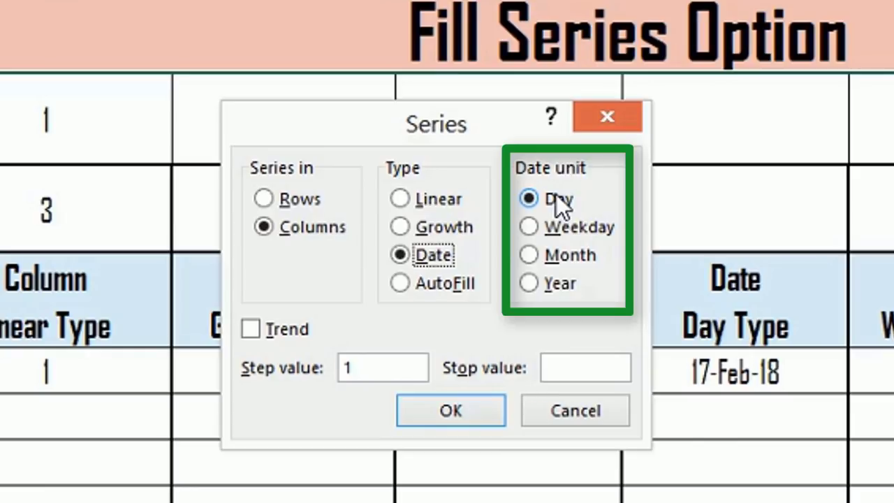
left_click(536, 227)
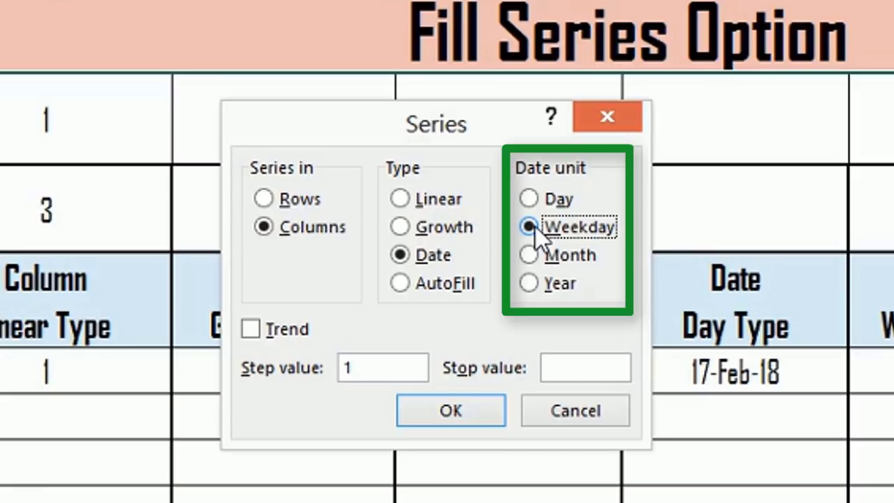
left_click(531, 253)
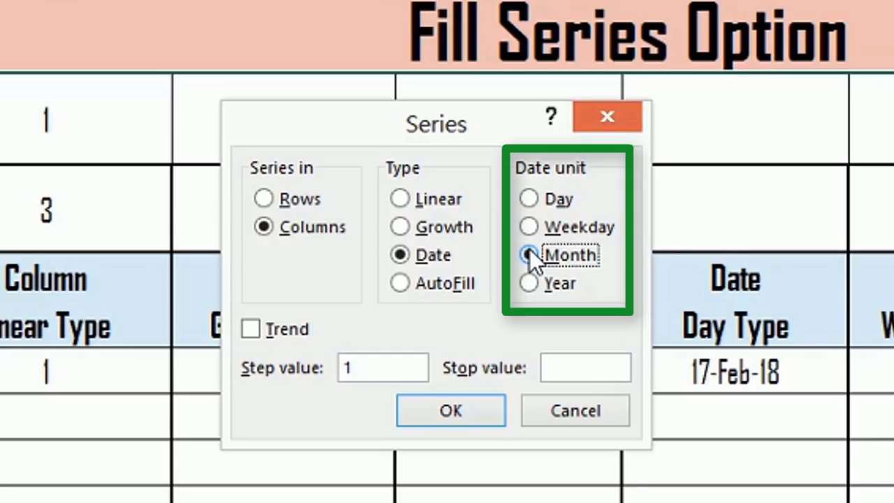
left_click(529, 280)
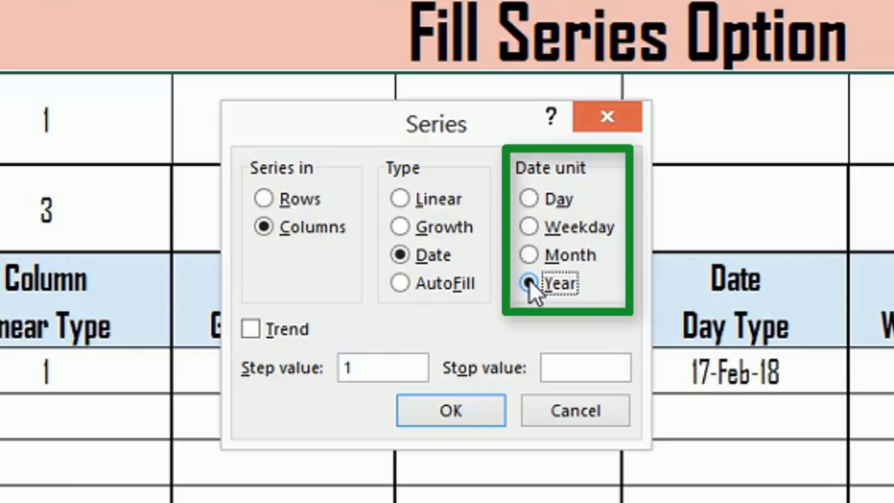
left_click_drag(355, 368, 334, 366)
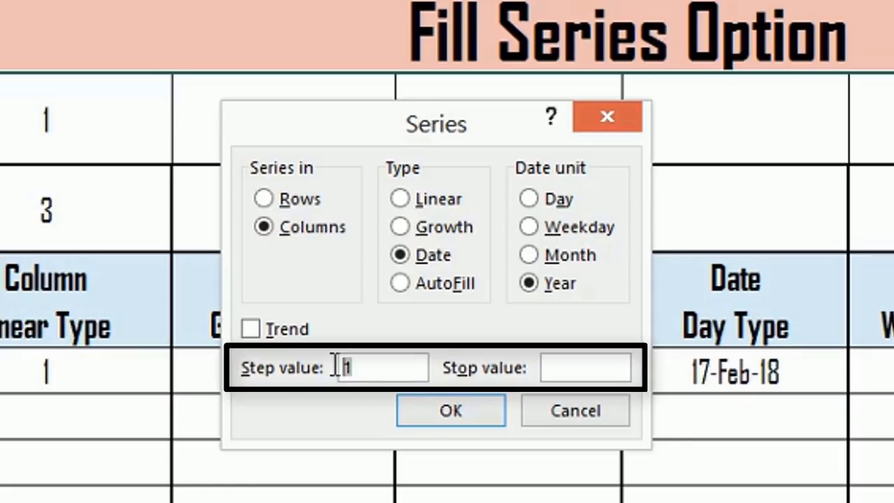
left_click(564, 364)
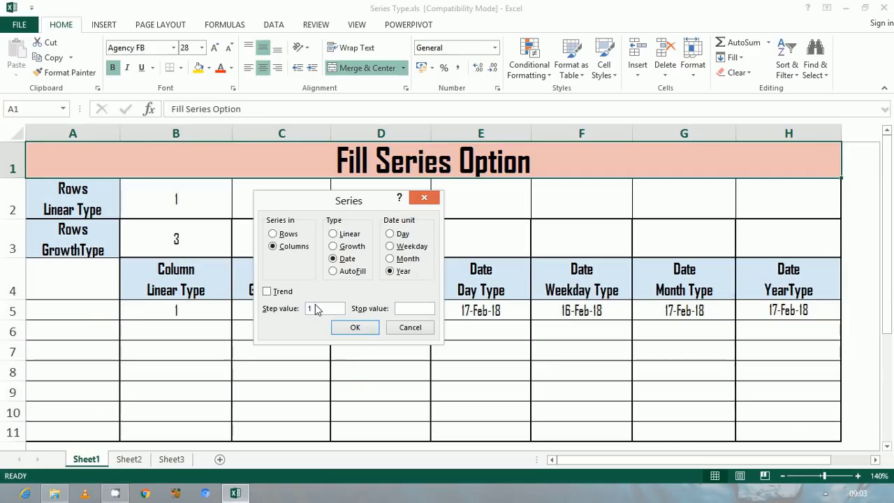
- Reset the Series dialog to Rows and Linear, then cancel it with Esc without filling
left_click_drag(283, 210, 333, 285)
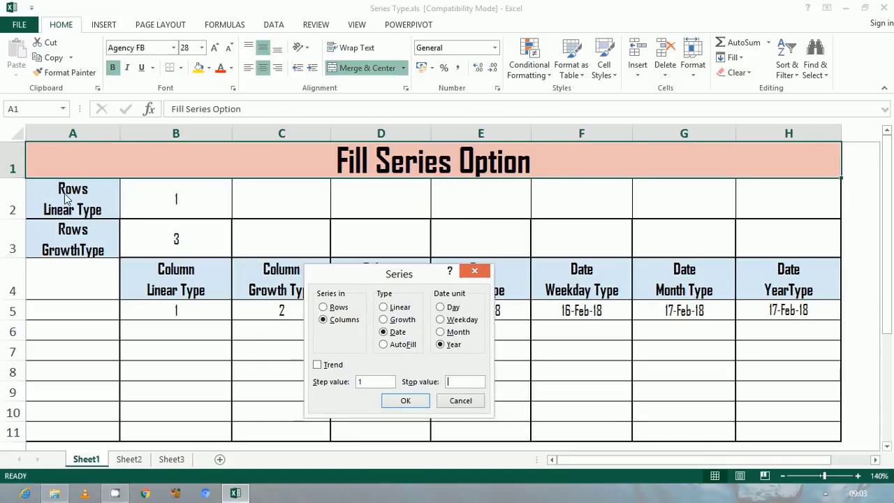
left_click(322, 308)
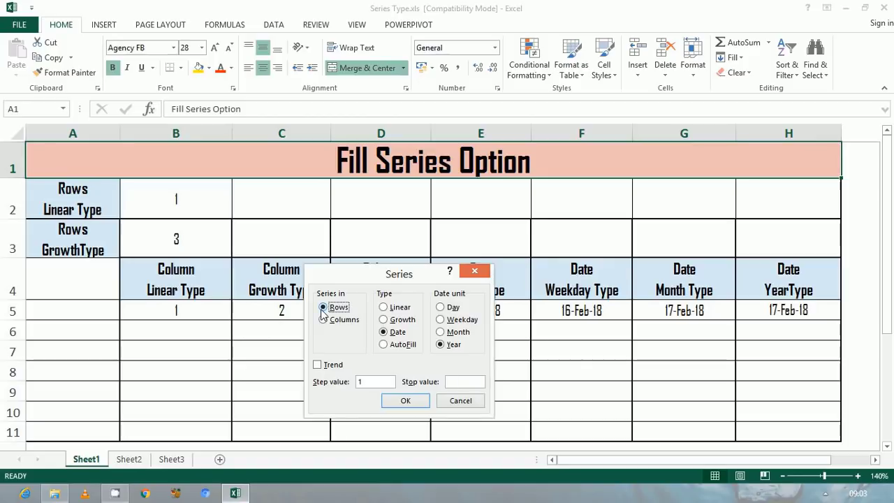
left_click(384, 308)
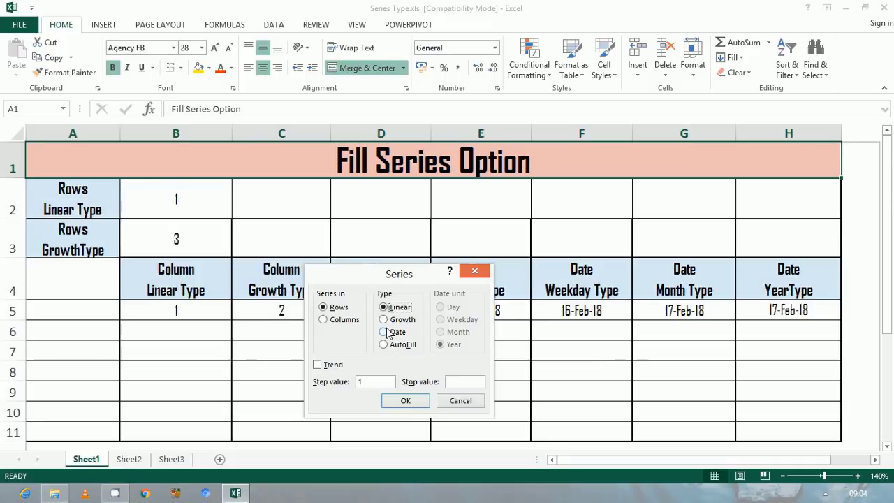
left_click(362, 382)
key("Escape")
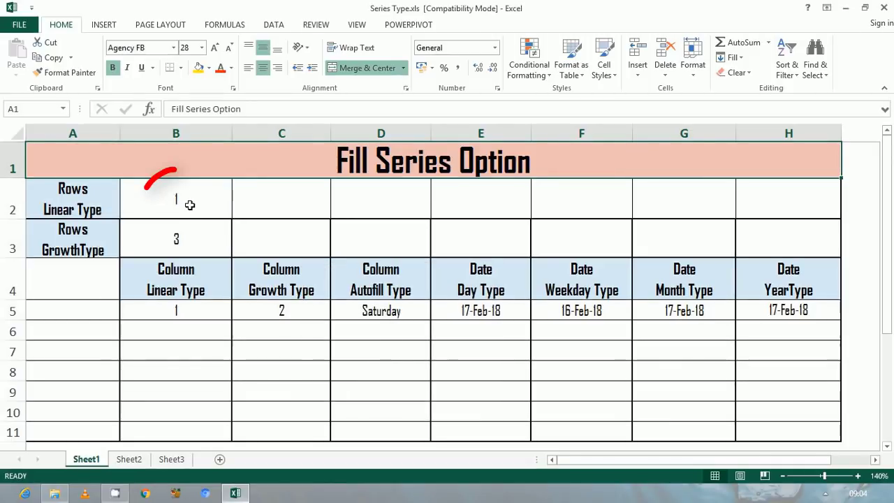
- From B2, fill a Rows Linear series with step 1 and stop 7 across to H2
left_click(189, 204)
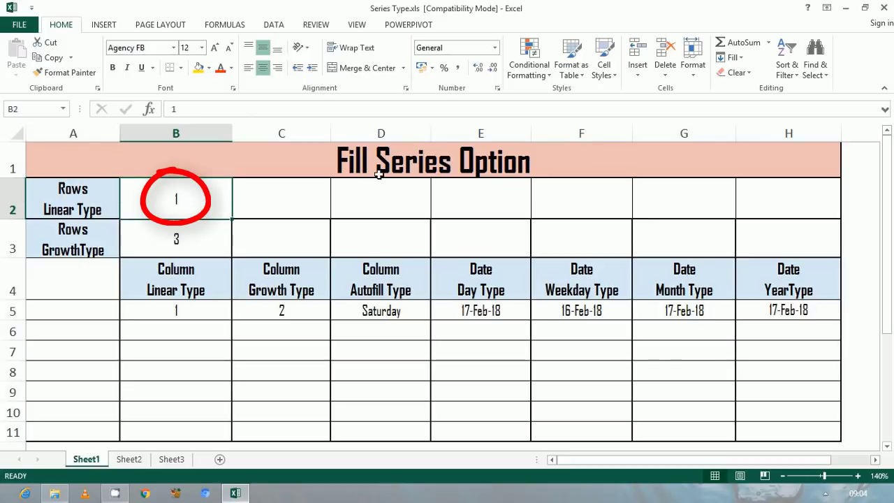
left_click(743, 59)
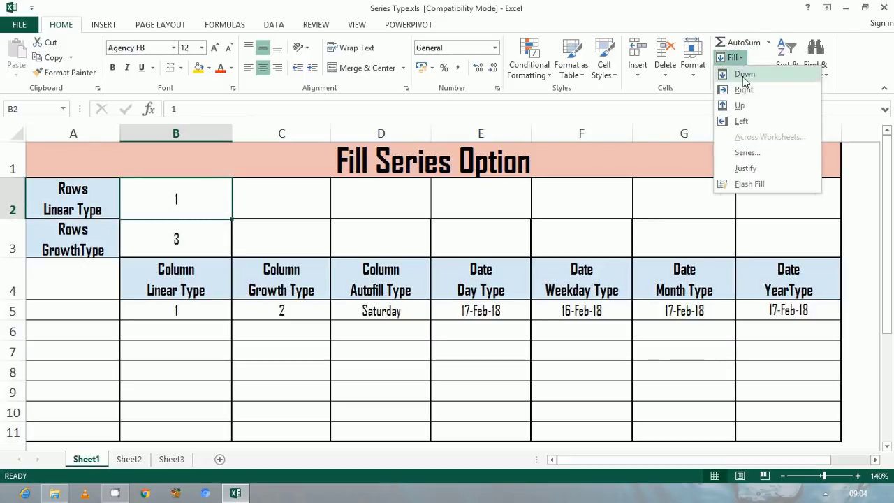
left_click(752, 156)
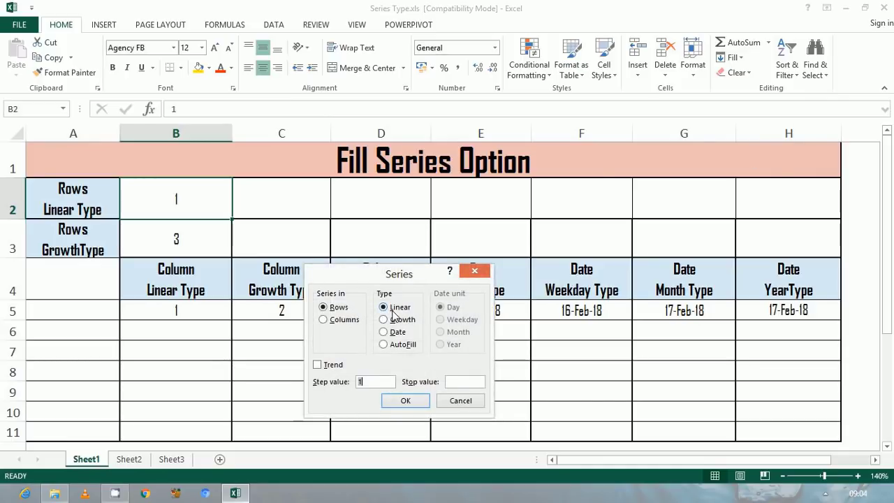
left_click(369, 387)
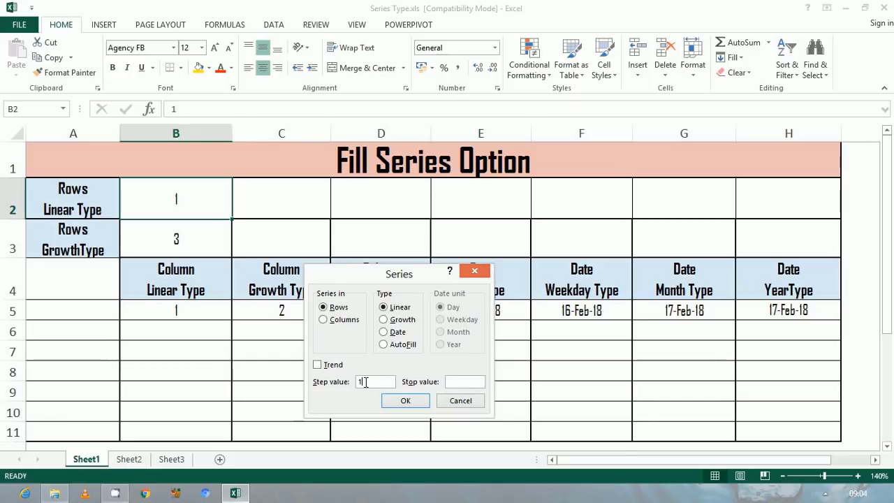
left_click(459, 380)
type("7")
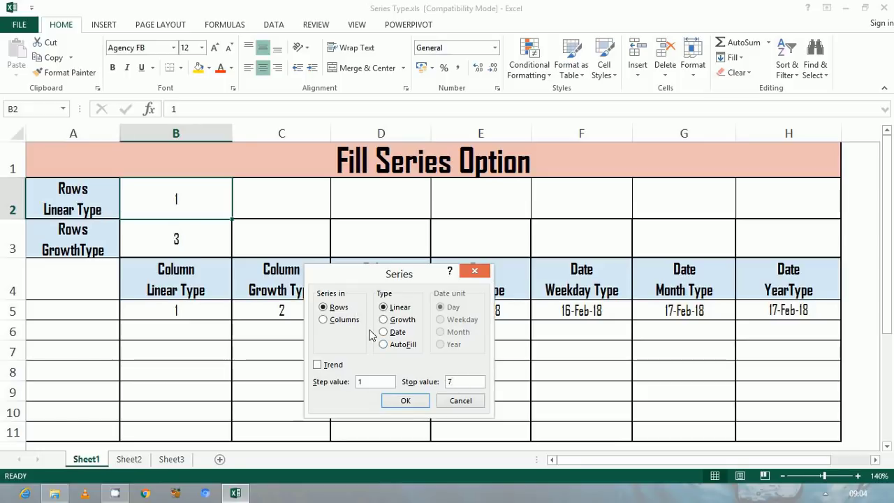
left_click(406, 401)
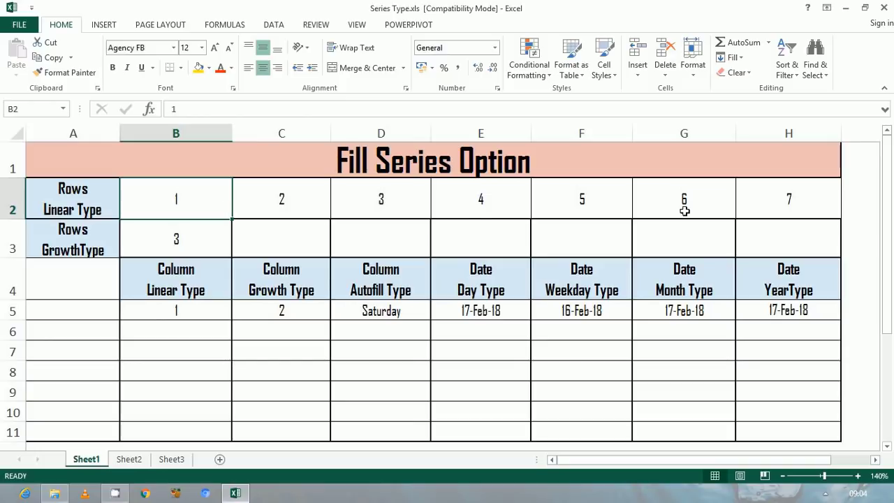
left_click(222, 239)
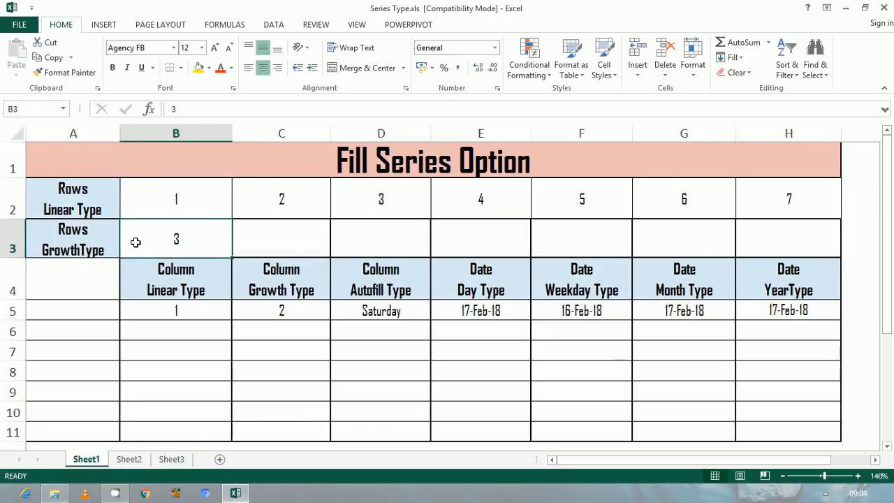
- Select B3 and open Fill > Series with the Alt, H, F, I, S shortcut
left_click(102, 239)
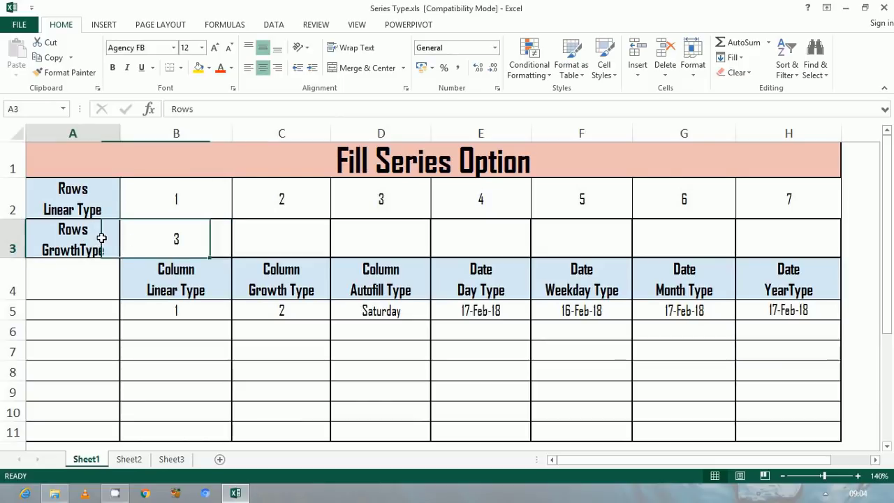
left_click(179, 240)
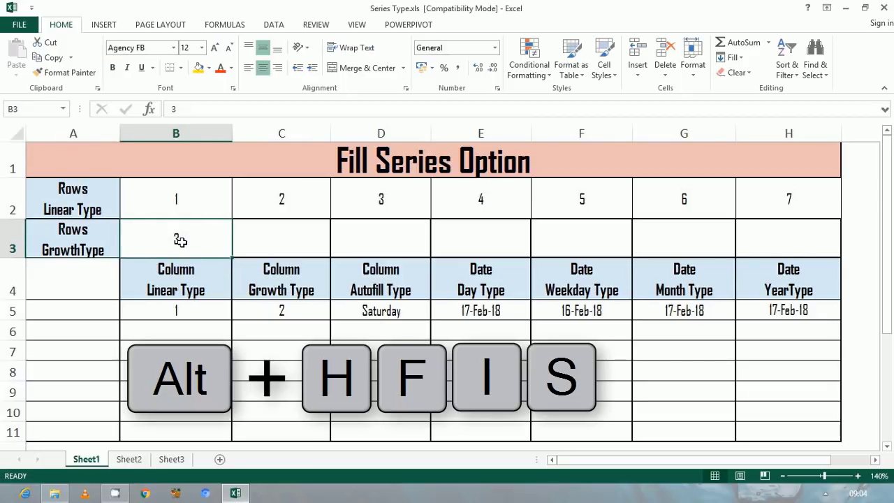
key("alt")
key("h")
key("f")
key("i")
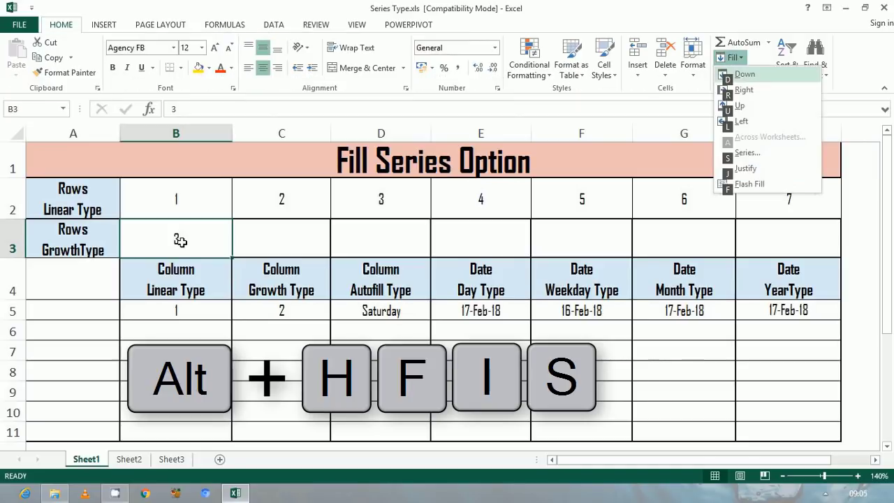
key("s")
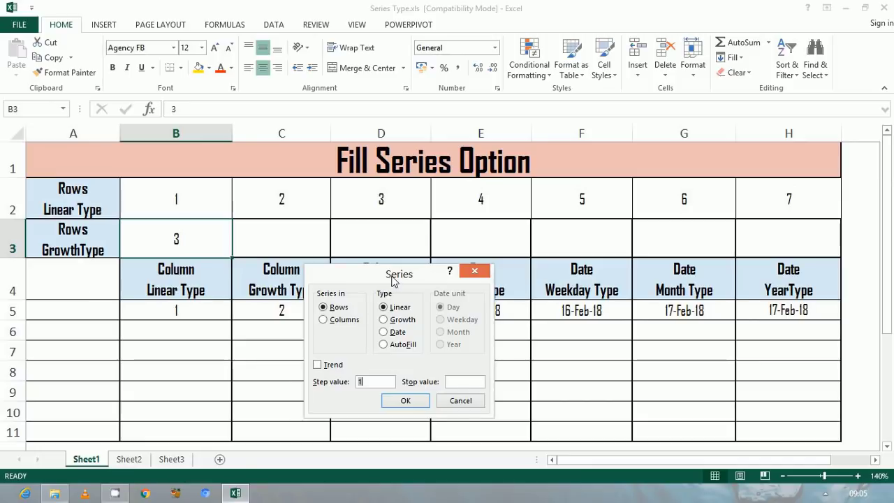
left_click_drag(392, 279, 418, 279)
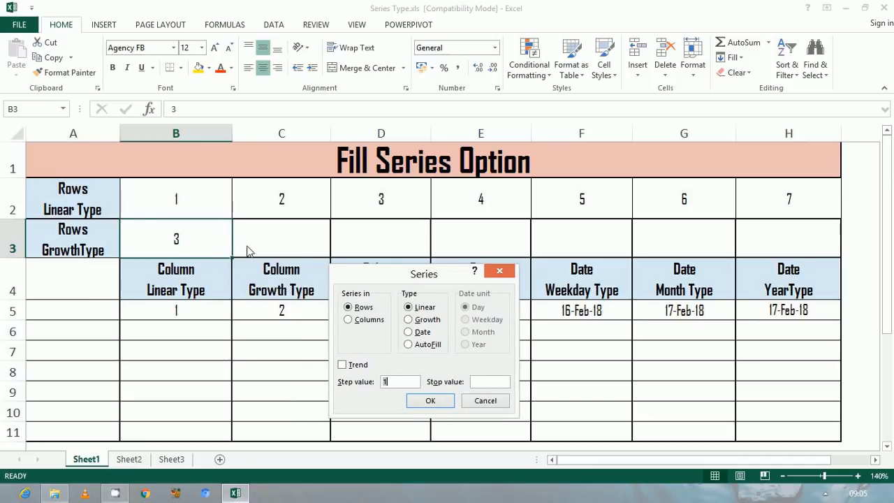
- Apply a Rows Growth series with step 3 and a corrected stop value, filling 3 to 2187
left_click(407, 322)
left_click_drag(390, 382, 374, 388)
type("3")
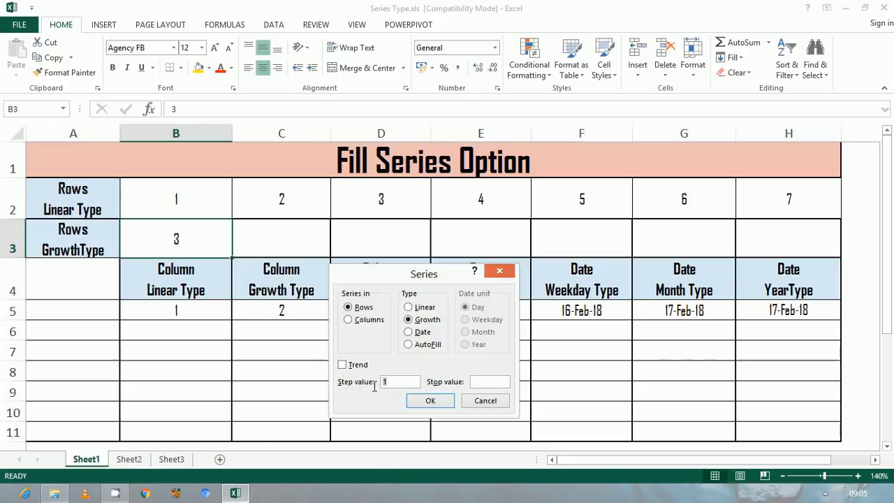
left_click(483, 380)
type("2520")
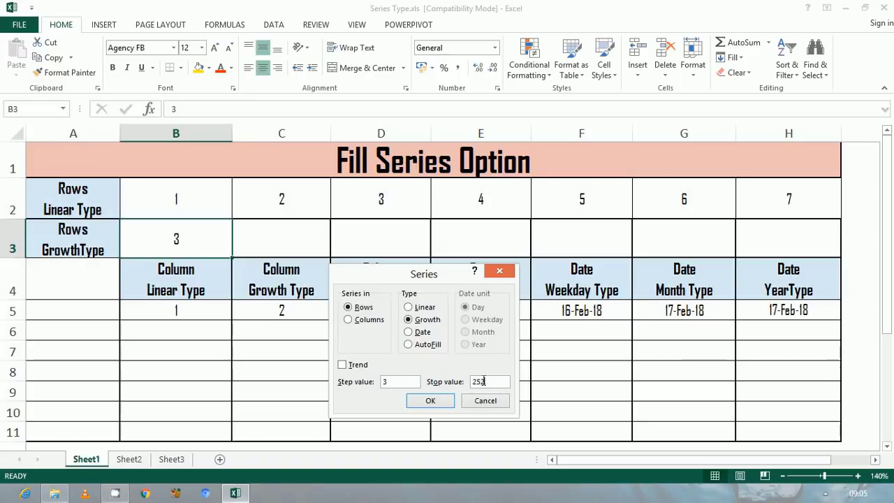
key("BackSpace")
left_click(430, 400)
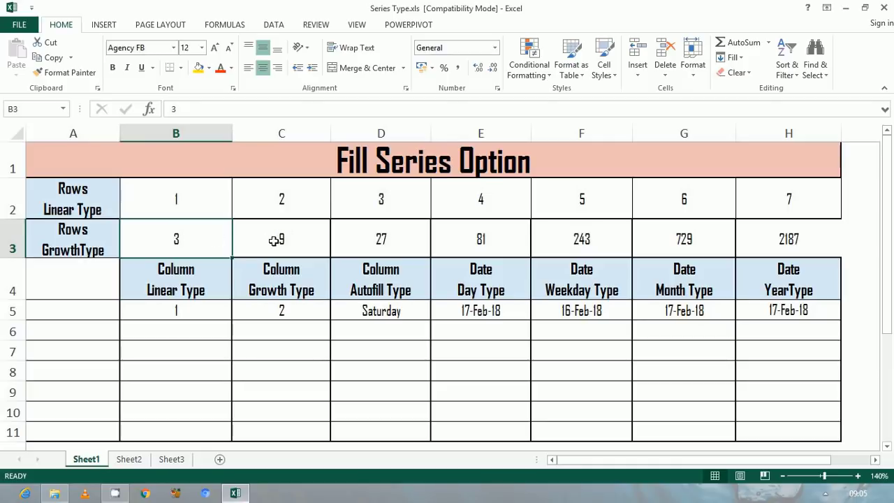
- Check the row 3 growth values from 9 through 2187, then move to cell B5
left_click(273, 240)
left_click(371, 250)
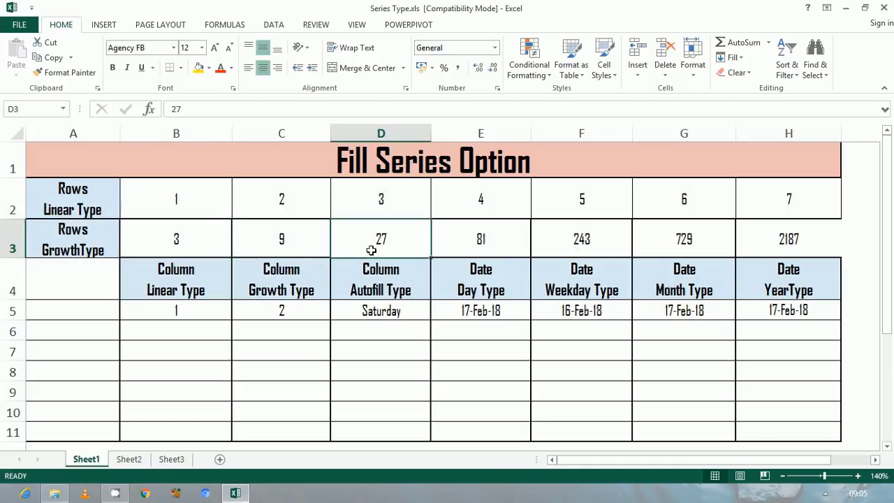
left_click(496, 239)
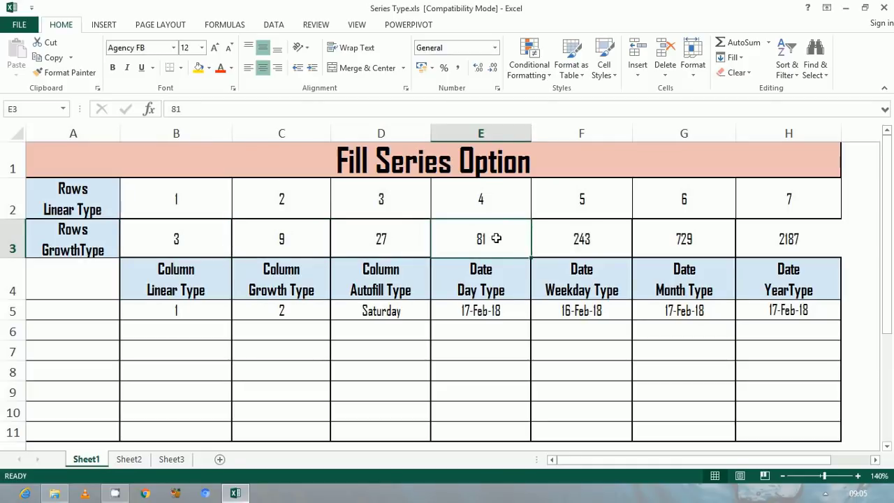
left_click(788, 238)
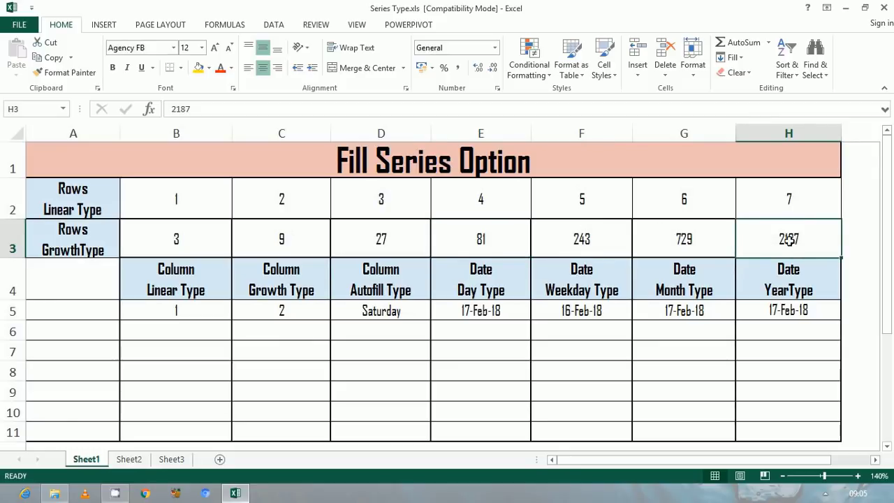
key("Left")
key("Left")
key("Left")
key("Left")
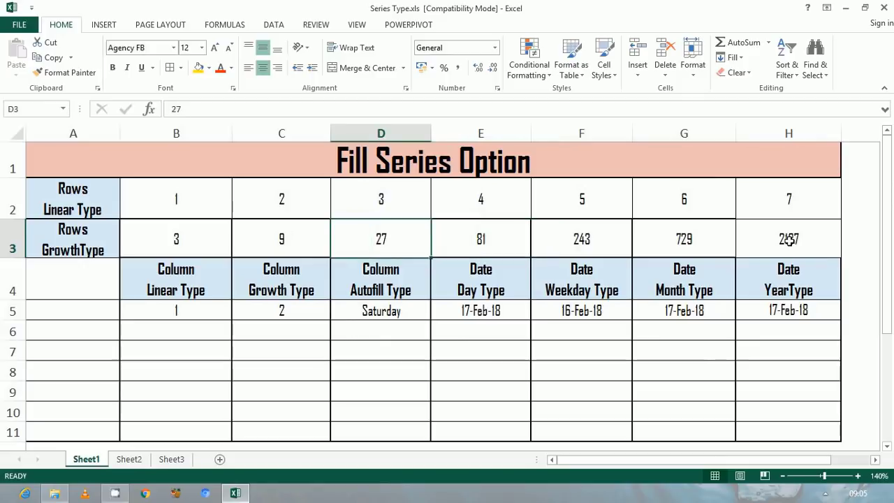
key("Left")
key("Left")
key("Left")
key("Down")
key("Down")
key("Right")
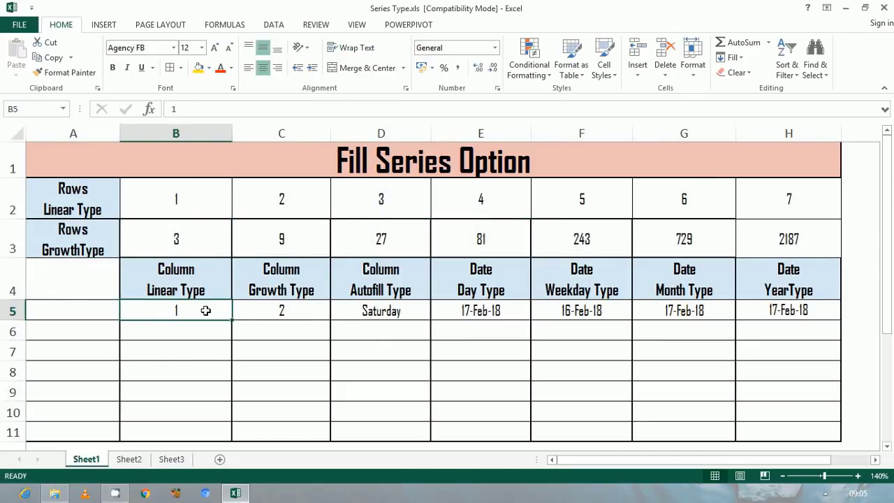
- Open the Fill > Series dialog for B5 with Alt, H, F, I, S
key("alt")
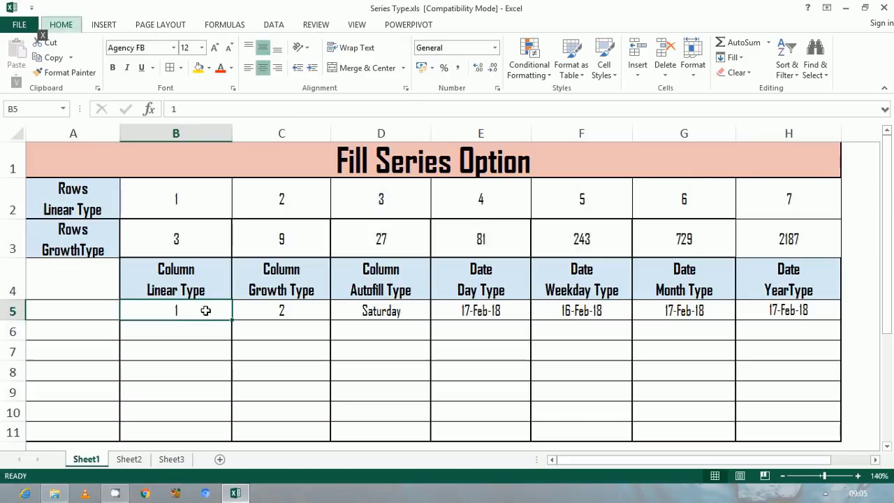
key("h")
key("f")
key("i")
key("s")
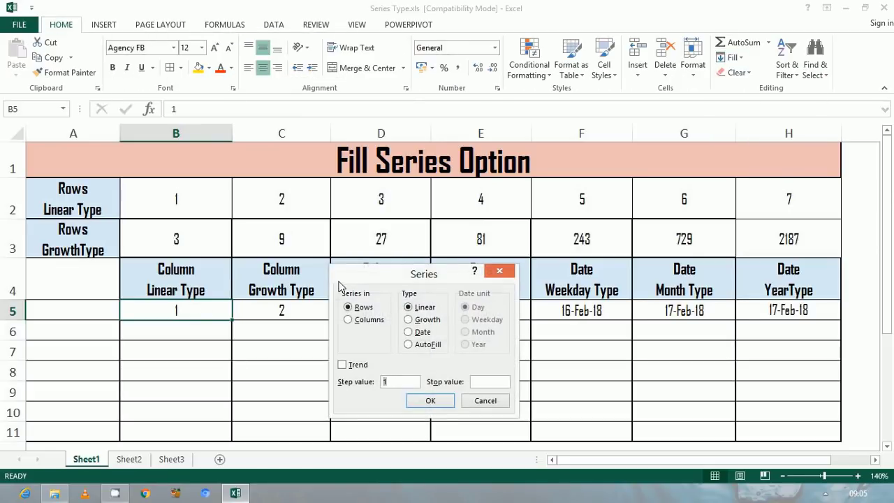
- Fill down from B5 with a Columns Linear series, step value 2, stop value 13
left_click(352, 320)
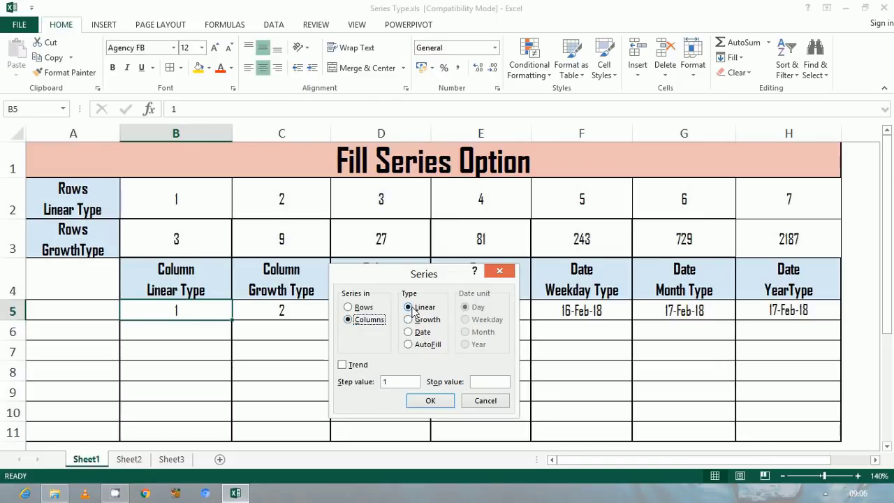
left_click(388, 381)
type("2")
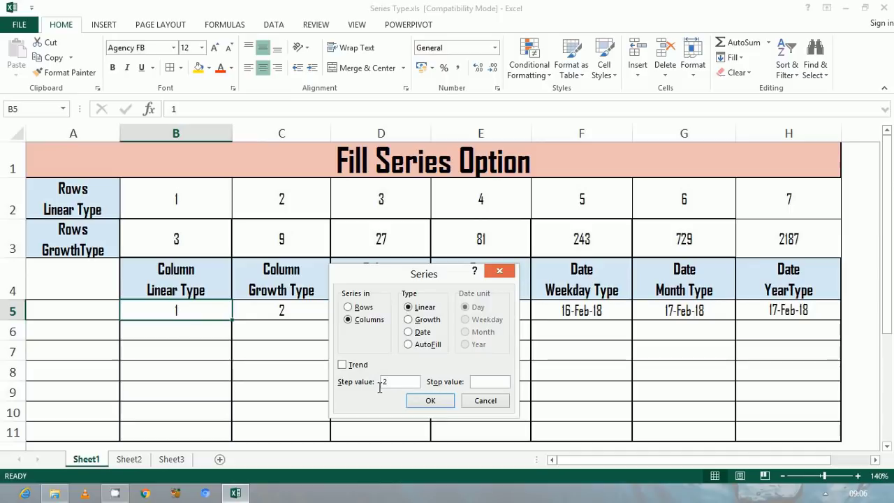
left_click(475, 382)
type("13")
double_click(392, 381)
left_click(441, 400)
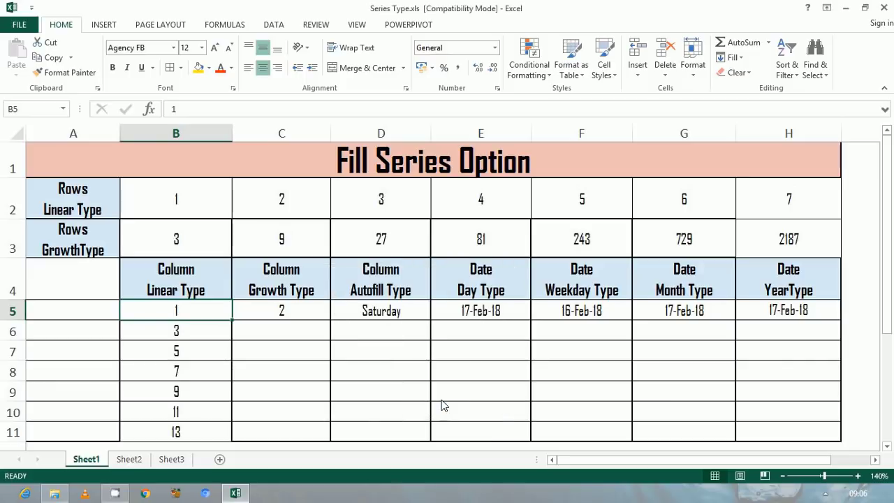
- Select B5–B11 to verify the results, ending on the final value 13
left_click_drag(204, 310, 204, 430)
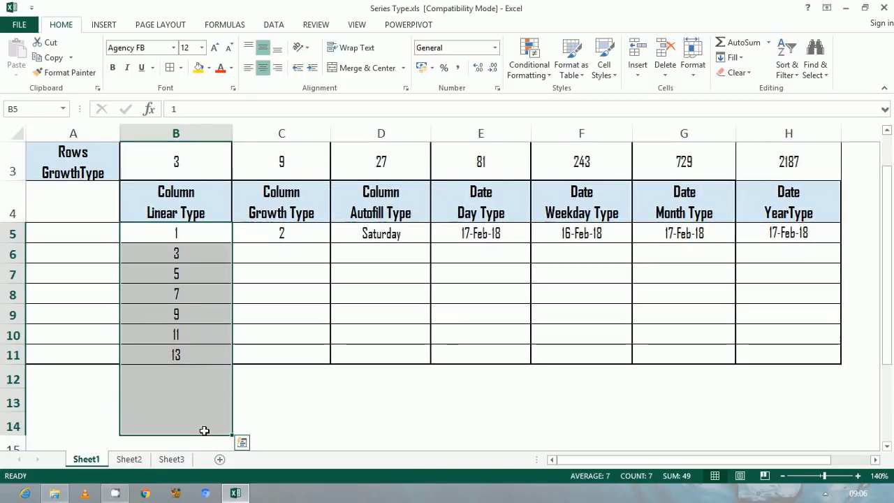
key("ctrl+Home")
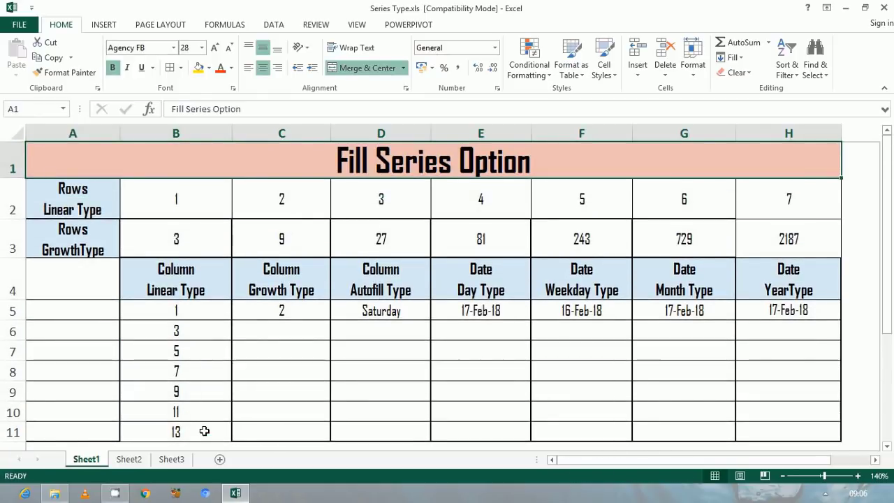
left_click(204, 431)
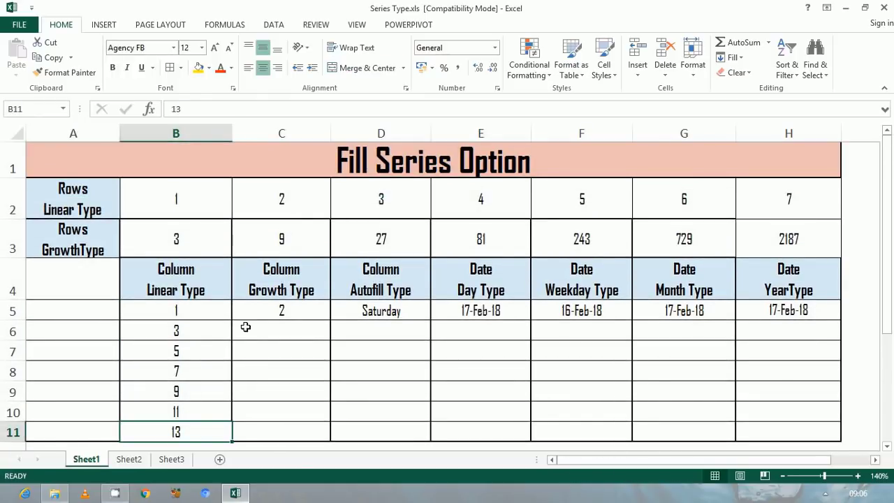
- Select the starting value 2 in C5 and open Fill > Series via Alt, H, F, I, S
left_click(254, 310)
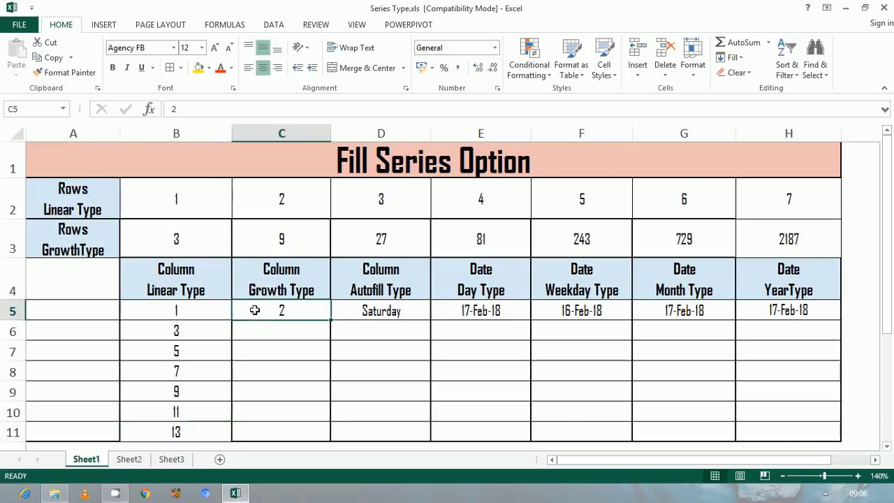
key("alt")
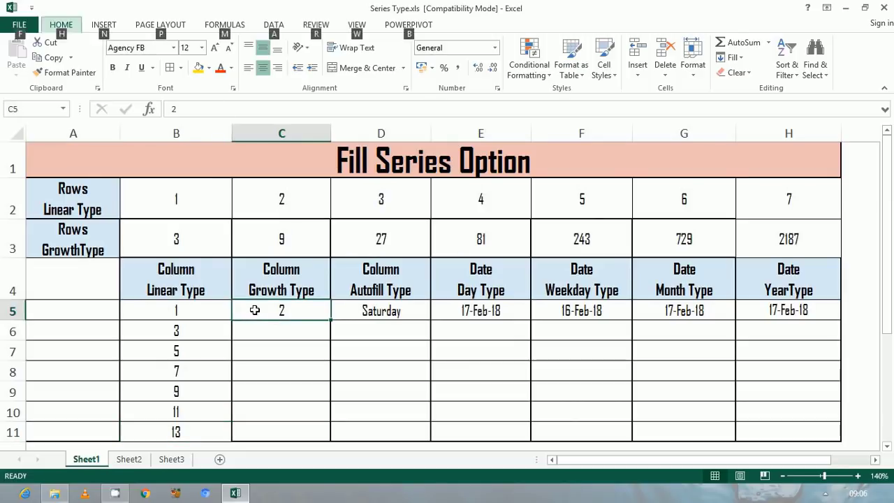
key("h")
key("f")
key("i")
key("s")
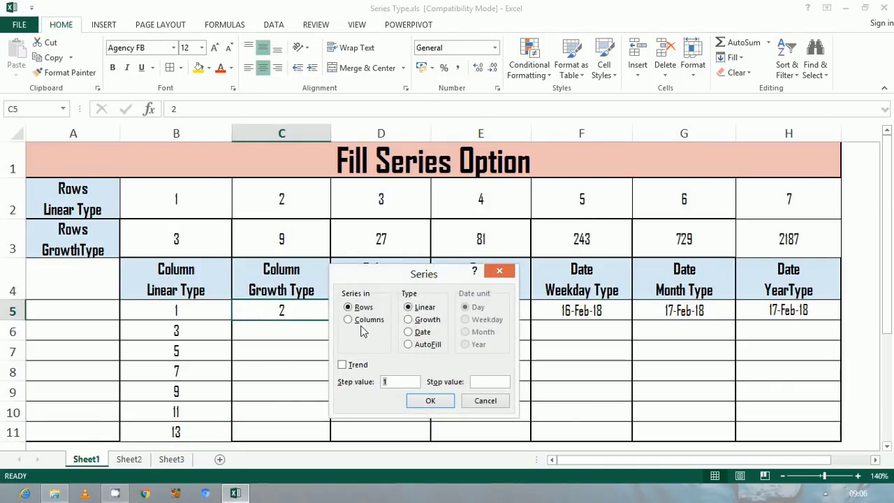
- Apply a Columns Growth series with step value 2 and stop value 150 down column C
left_click(356, 322)
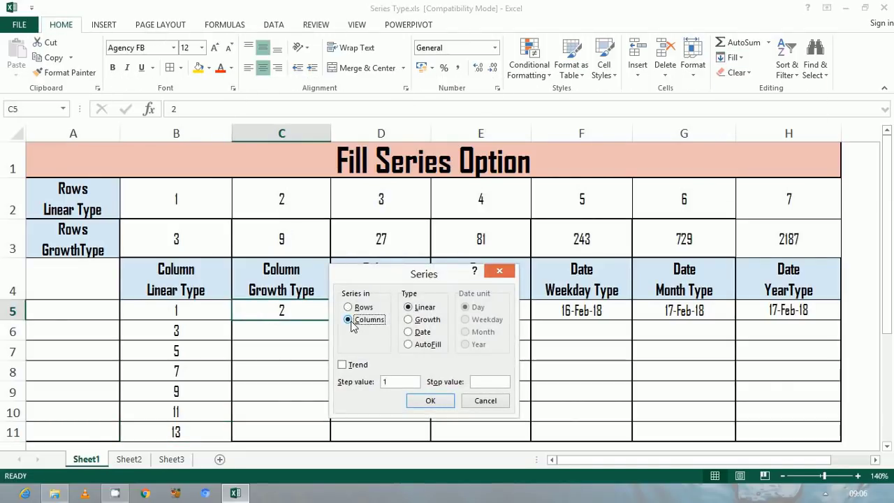
left_click(414, 321)
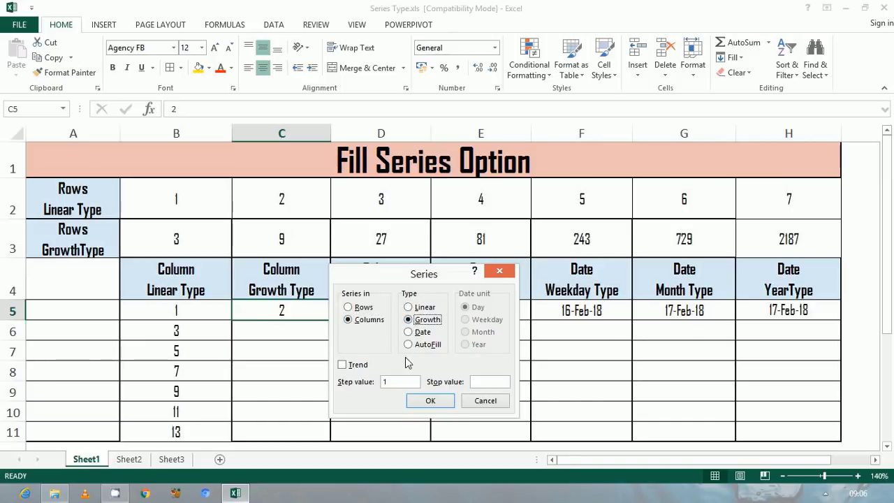
left_click(394, 382)
left_click_drag(393, 382, 376, 386)
left_click(475, 382)
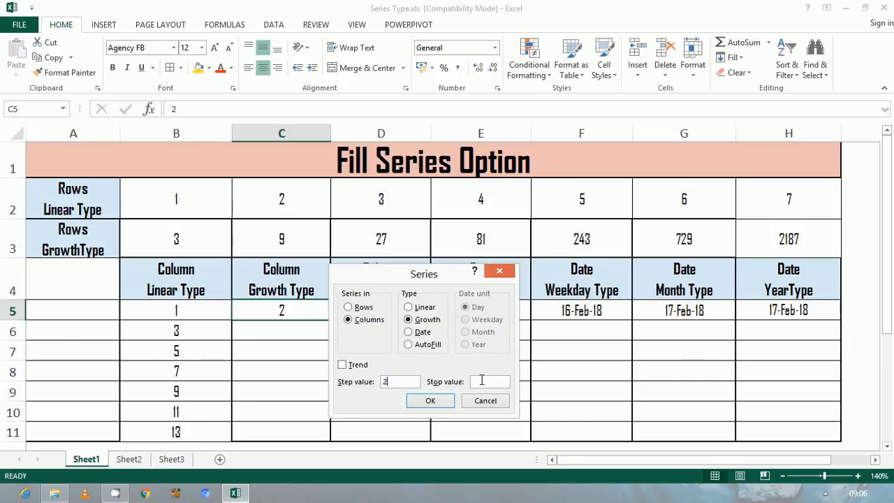
type("150")
left_click(430, 401)
- Check the values 128 and 32 in column C, then select Saturday in D5
left_click(314, 439)
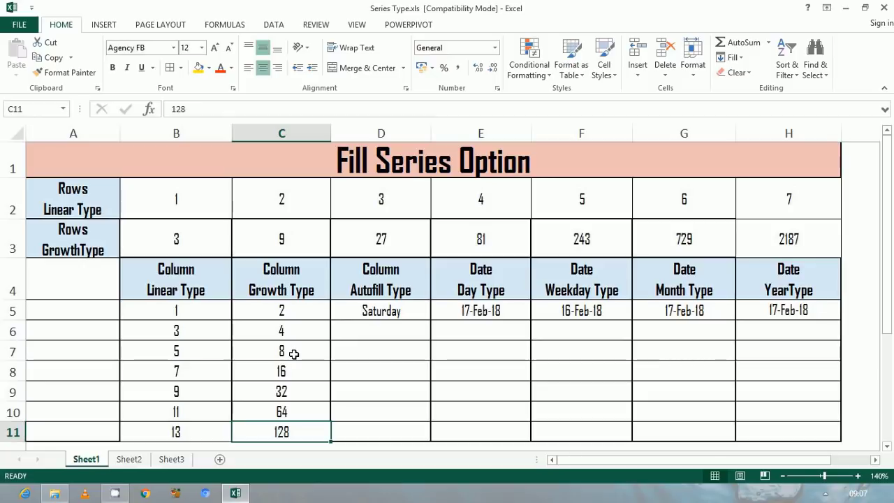
left_click(297, 391)
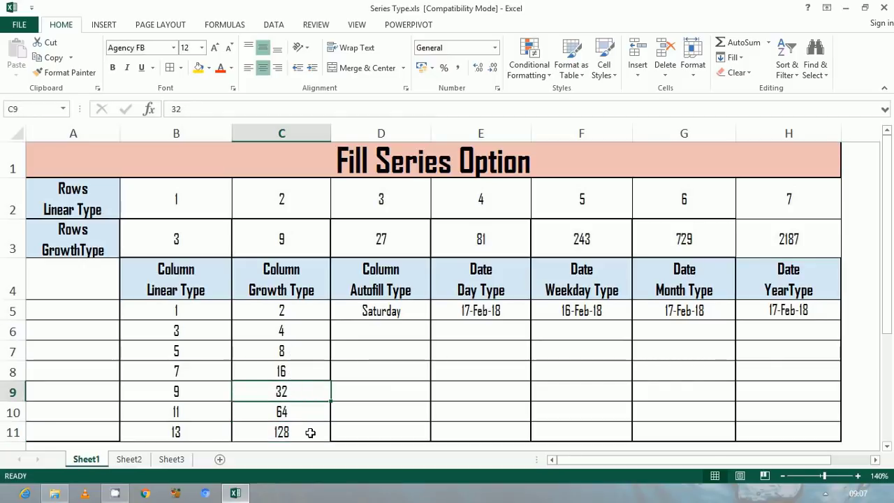
left_click(361, 314)
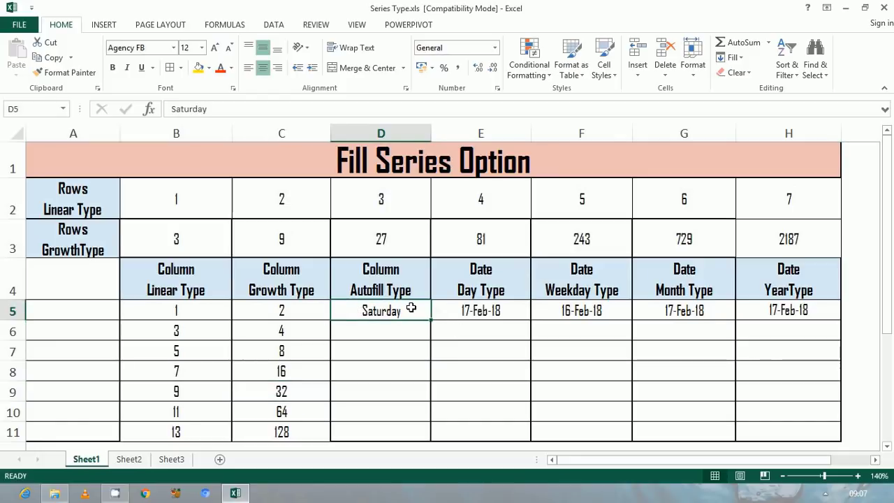
- Reopen the Series dialog, set Columns and AutoFill, then close it without filling
key("alt+h")
key("f")
key("i")
key("s")
left_click_drag(418, 281, 555, 316)
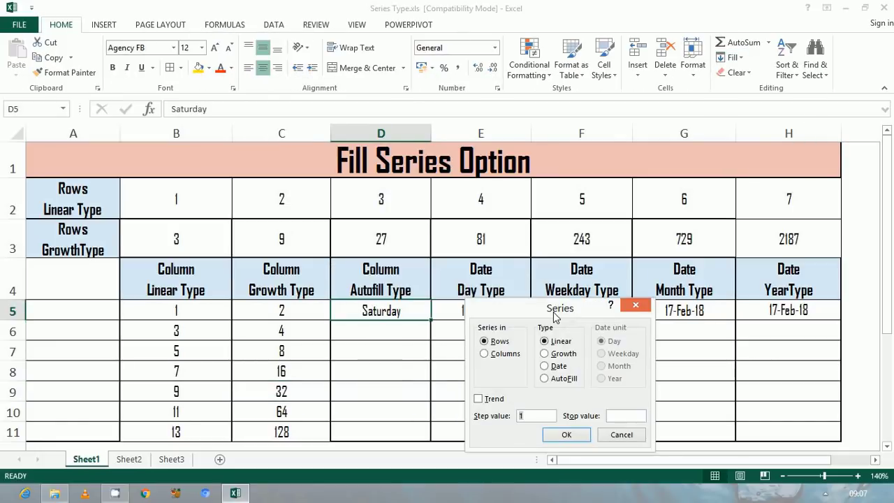
left_click_drag(490, 310, 499, 264)
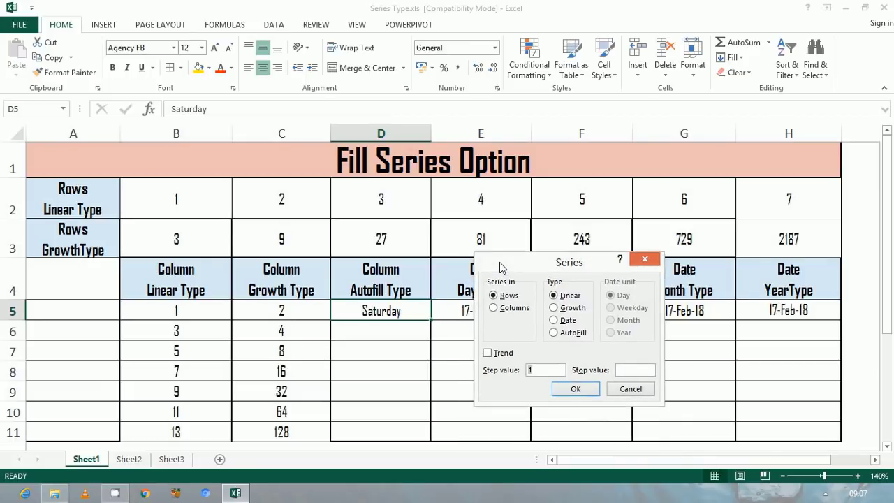
left_click(523, 311)
left_click(555, 334)
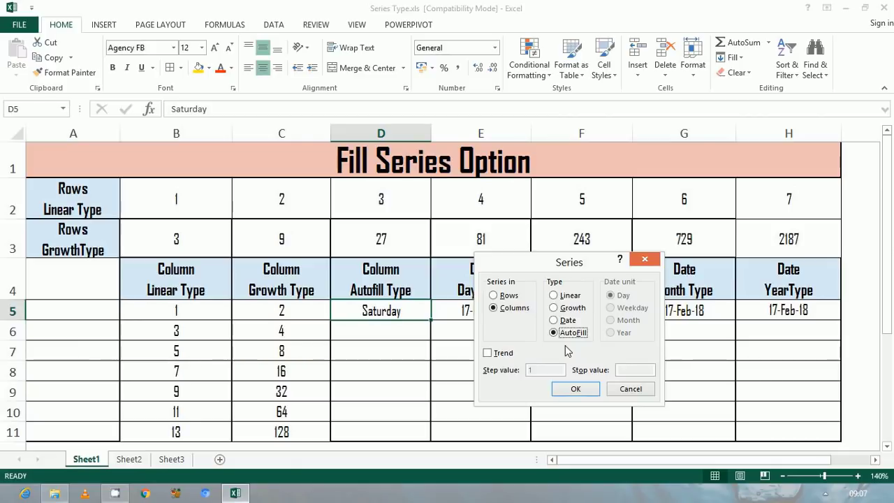
key("Return")
- Review the Day, Weekday and Month dates in E5–G5, then select D5:D11
left_click(474, 310)
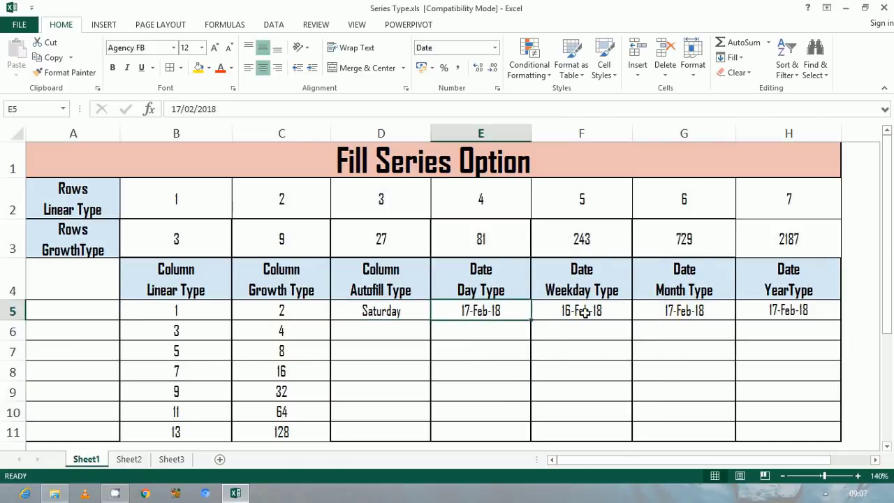
left_click(582, 312)
left_click(670, 312)
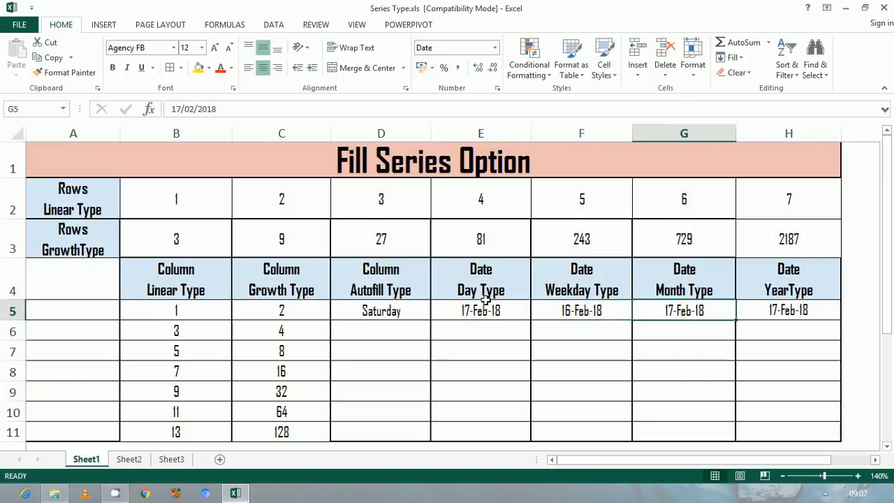
mouse_move(410, 310)
left_mouse_down()
mouse_move(419, 447)
mouse_move(418, 436)
left_mouse_up()
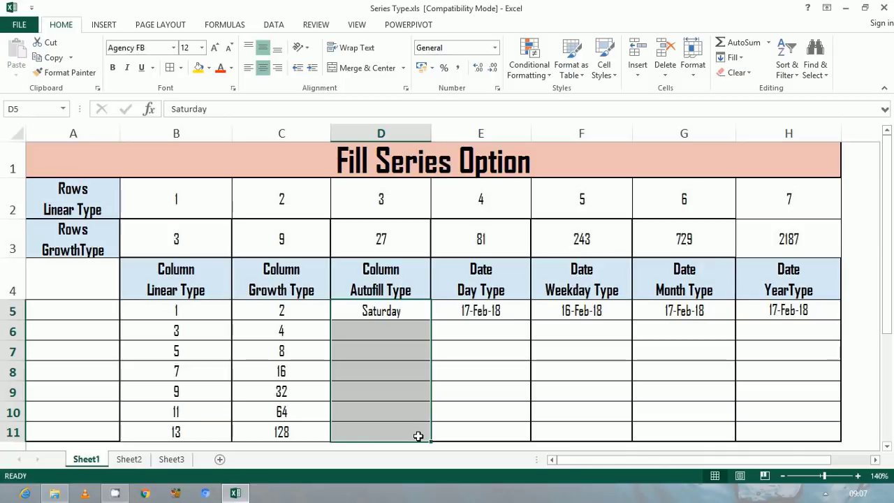
key("alt")
key("h")
key("f")
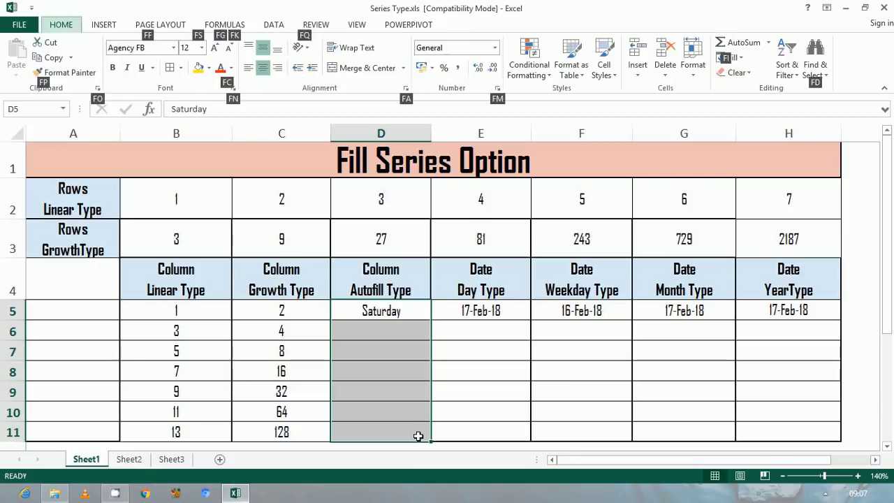
key("i")
key("s")
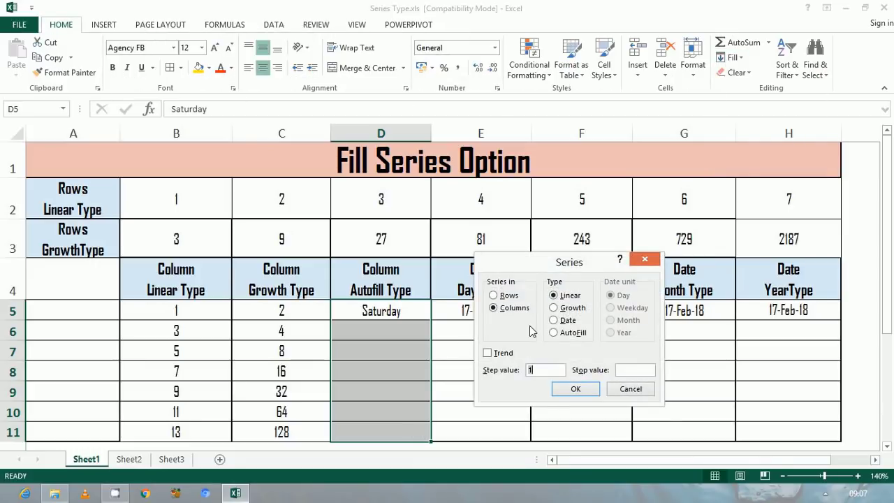
left_click(552, 332)
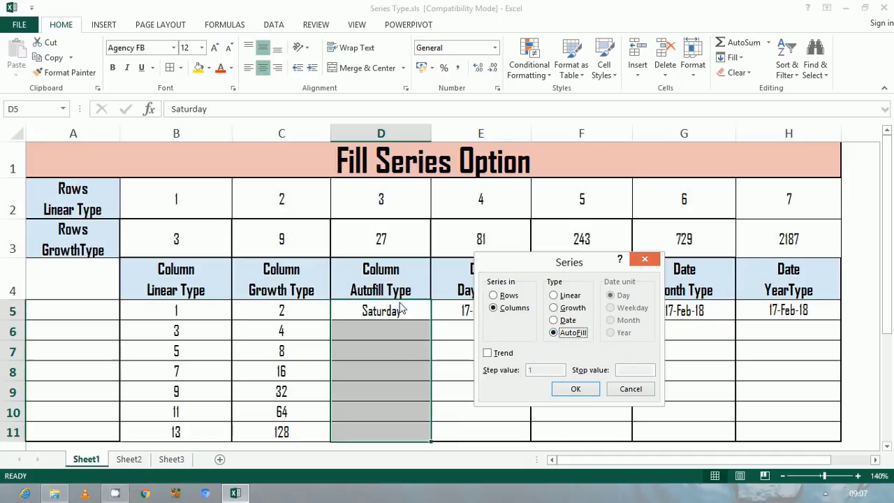
left_click(573, 390)
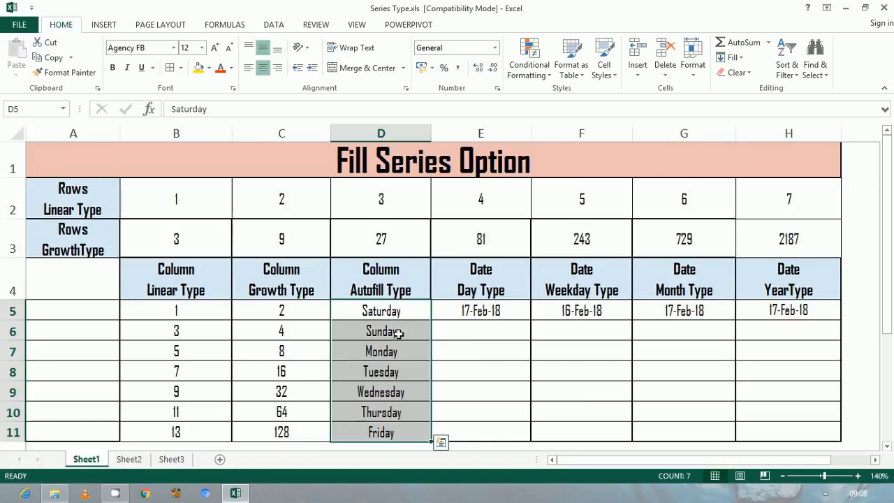
key("Up")
key("Down")
key("Down")
key("ctrl+shift+Down")
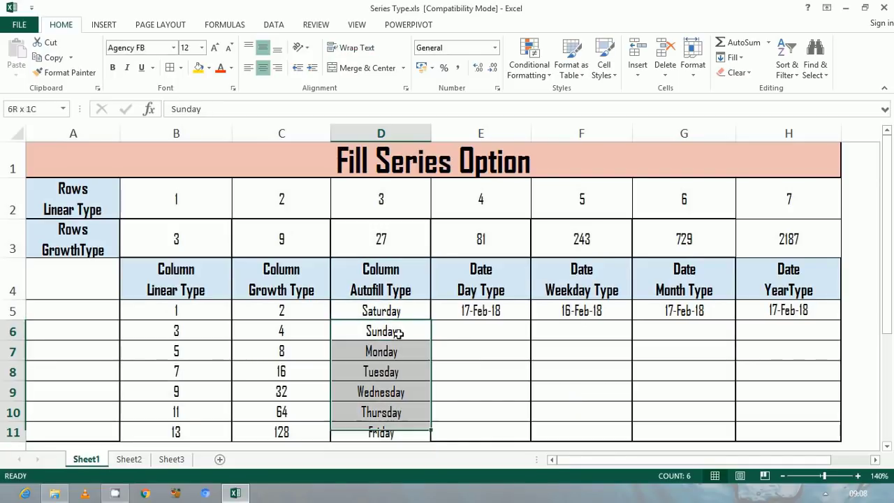
key("Delete")
- Replace Saturday in D5 with January
key("Up")
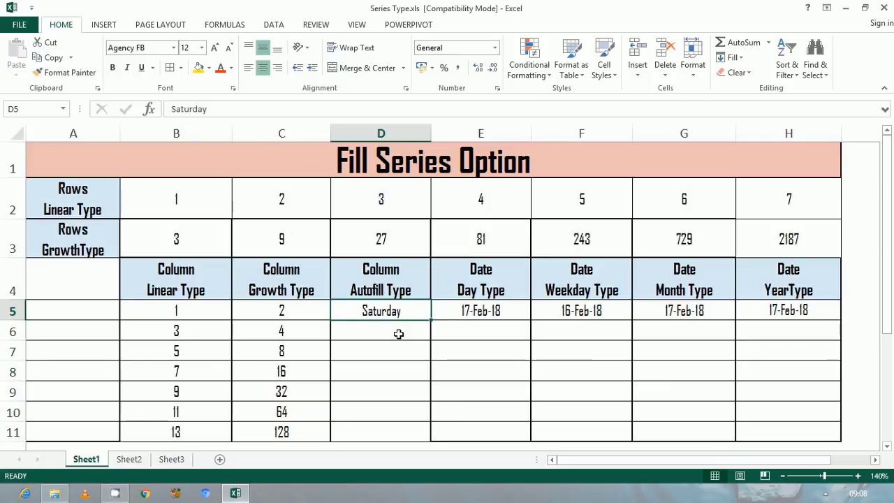
type("Januar")
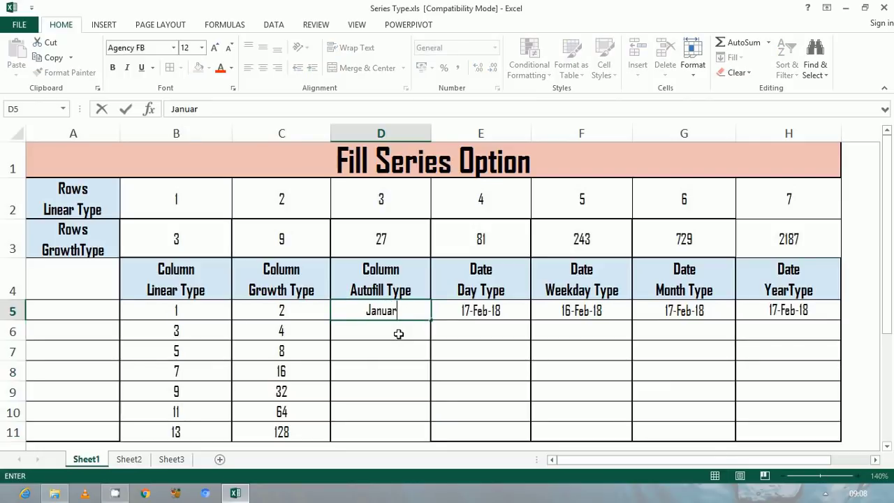
type("y")
key("Return")
- Fill D5:D11 with an AutoFill series so February through July follow January
key("Up")
key("shift+Down")
key("shift+Down")
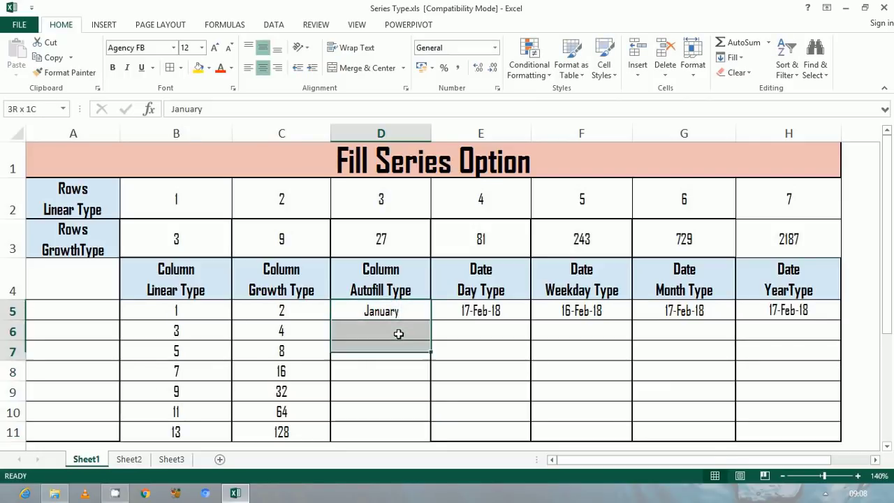
key("shift+Down")
key("shift+Down")
key("shift+Down")
key("shift+Down")
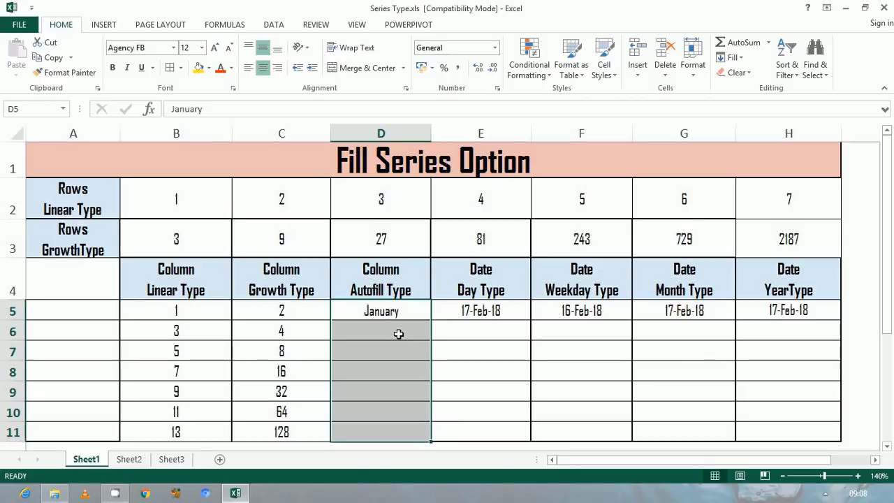
key("alt")
key("h")
key("f")
key("i")
key("s")
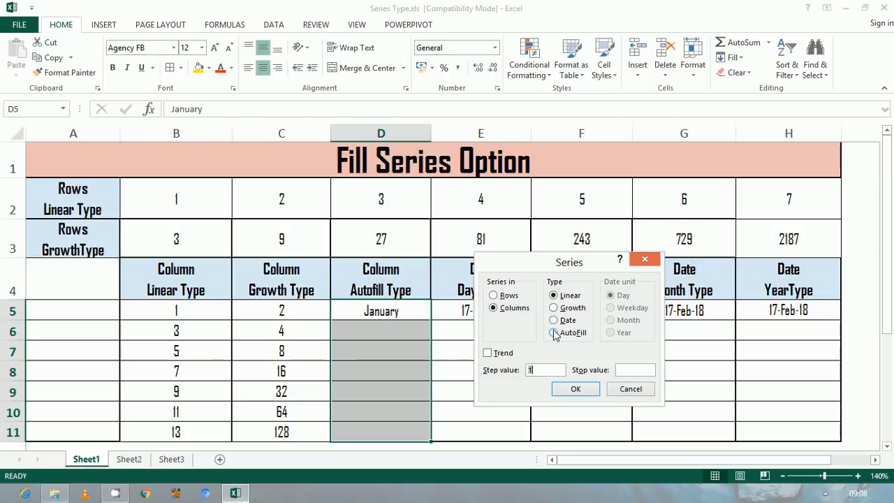
left_click(554, 332)
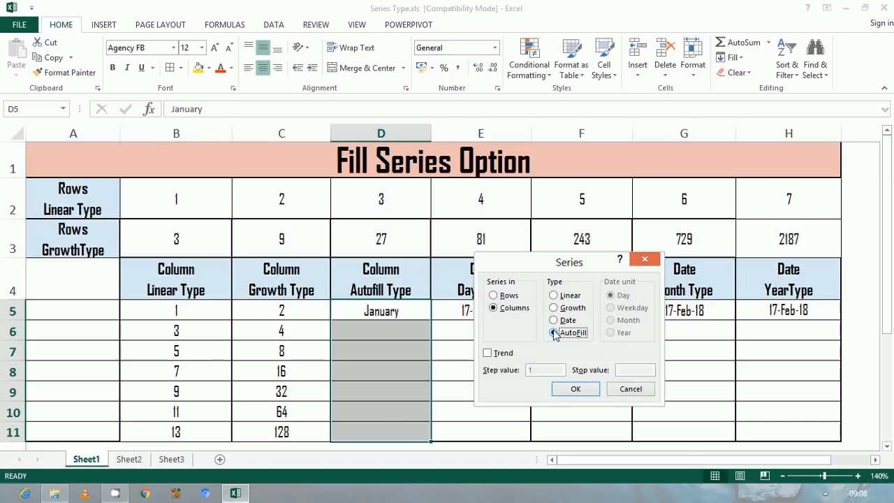
left_click(572, 390)
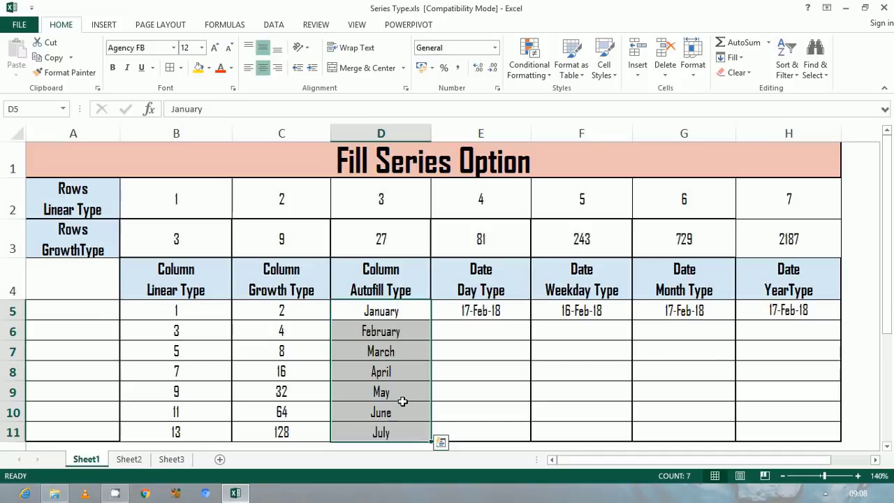
- Review January in D5 and the 17-Feb-18 start date in E5
key("Right")
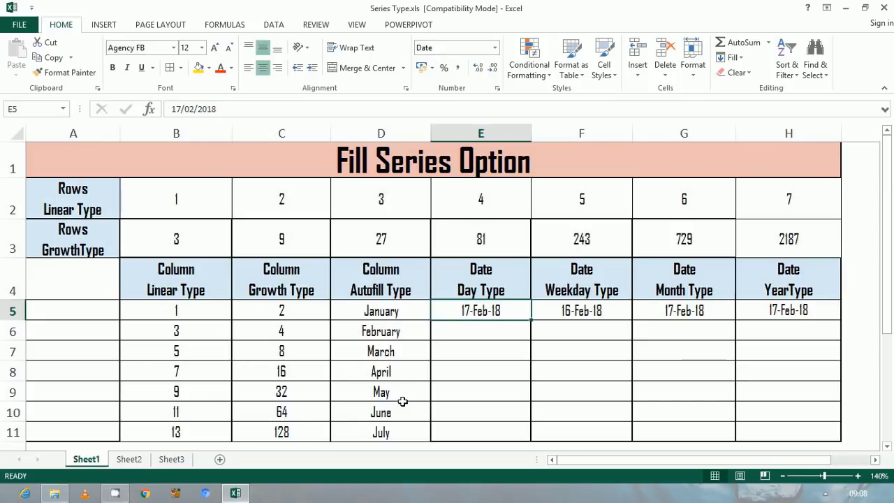
key("Left")
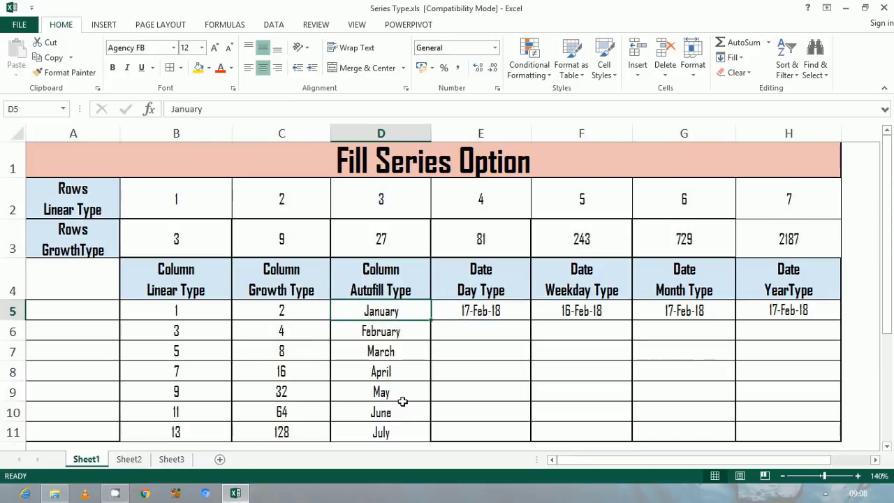
key("Right")
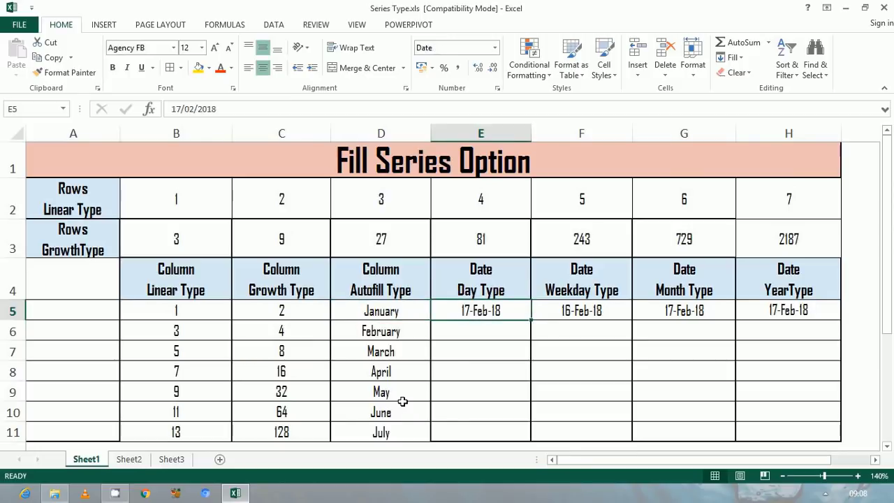
- Fill E5:E11 with a column date series in Day units with step value 3
key("shift+Down")
key("shift+Down")
key("shift+Down")
key("shift+Down")
key("shift+Down")
key("shift+Down")
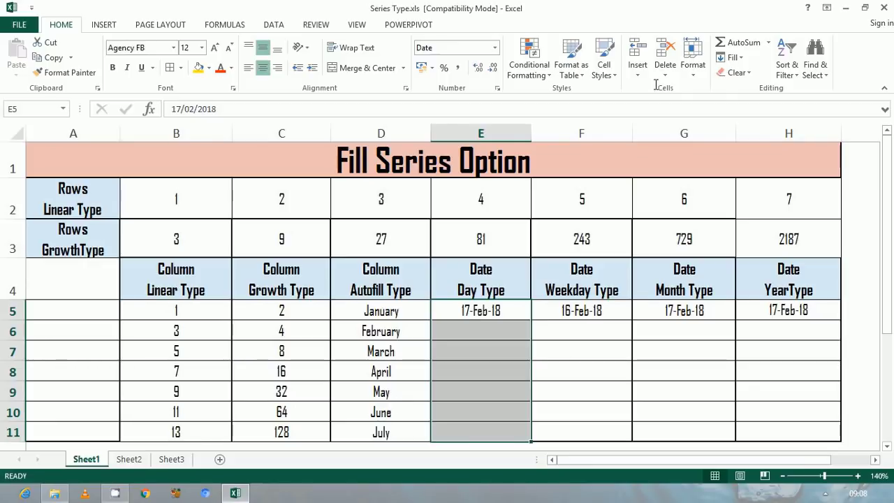
left_click(723, 61)
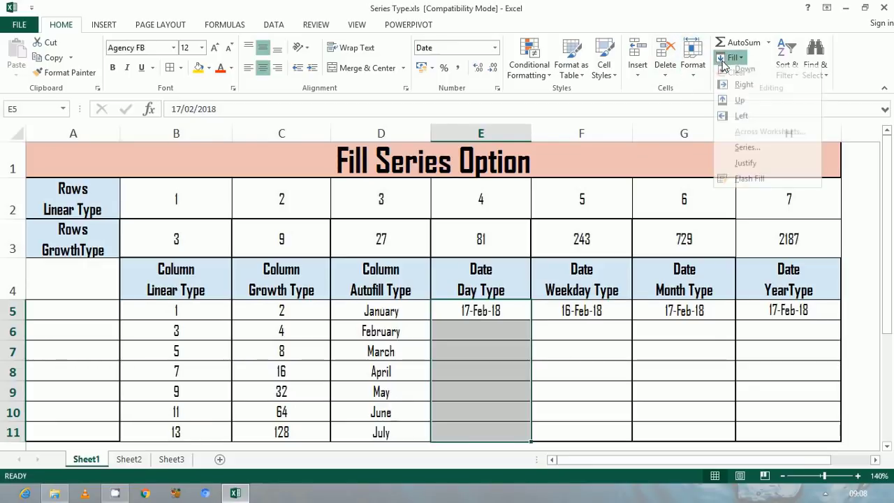
left_click(745, 148)
left_click_drag(569, 262, 675, 193)
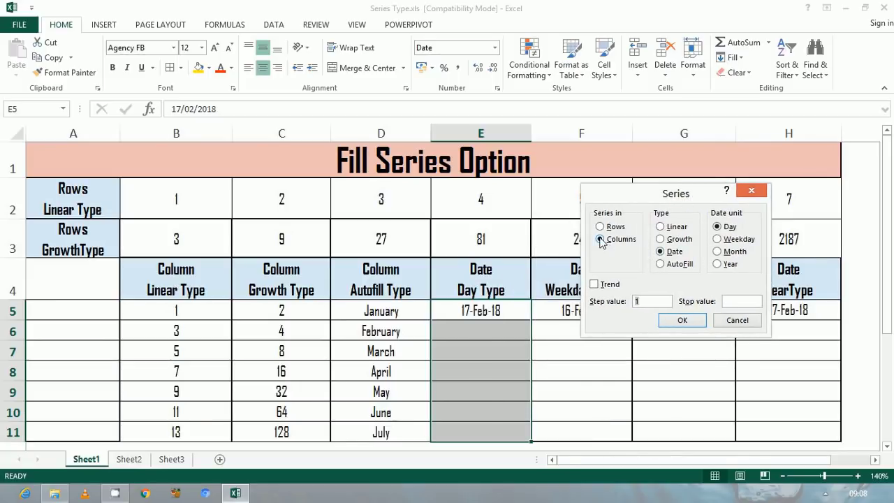
left_click(600, 240)
left_click(672, 252)
left_click(723, 227)
type("3")
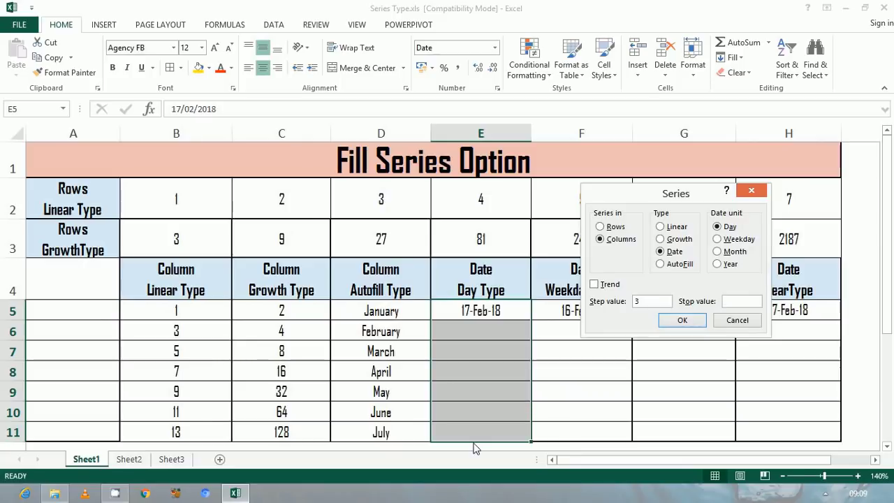
left_click(683, 320)
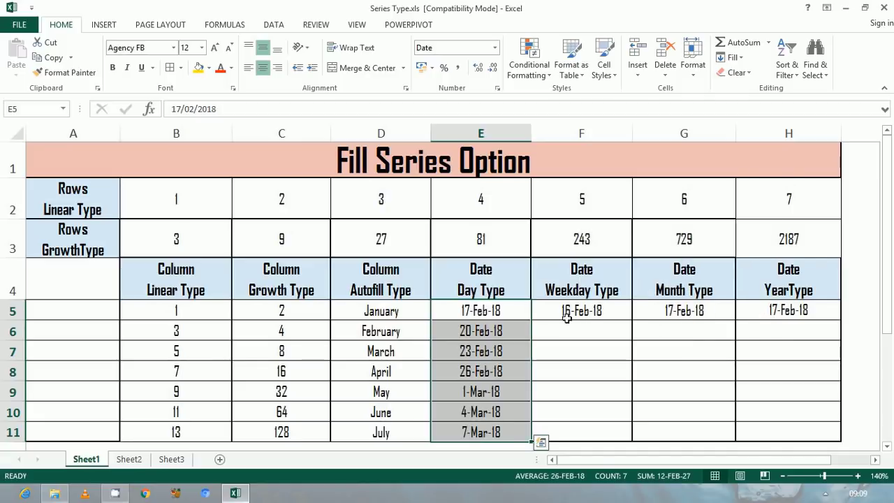
- Check the filled 3-day dates starting from 20-Feb-18
left_click(498, 333)
key("Down")
key("Down")
key("Down")
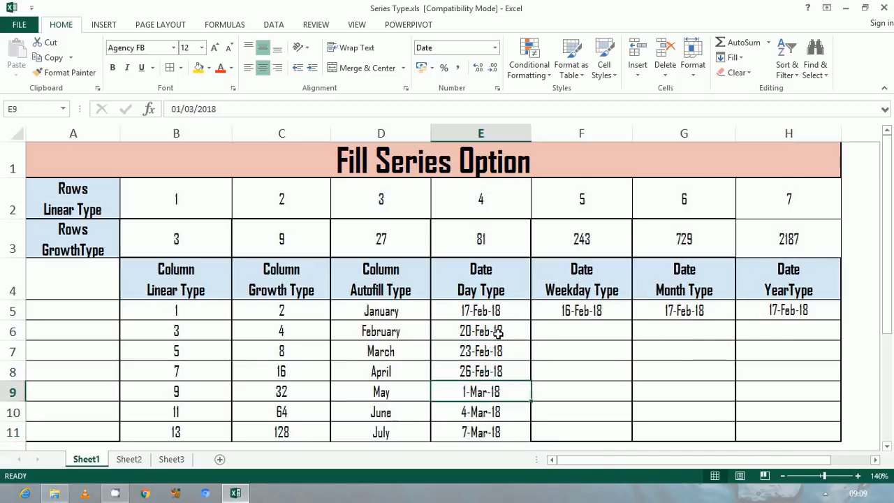
key("Down")
key("Down")
key("Up")
key("Up")
key("Up")
key("Up")
key("Up")
key("Up")
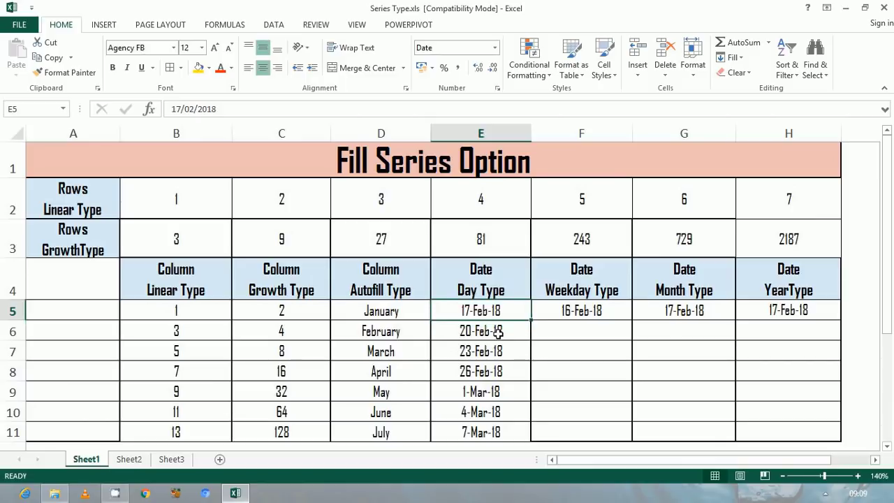
- Fill F5:F11 with a column date series in Weekday units, step 1
key("Right")
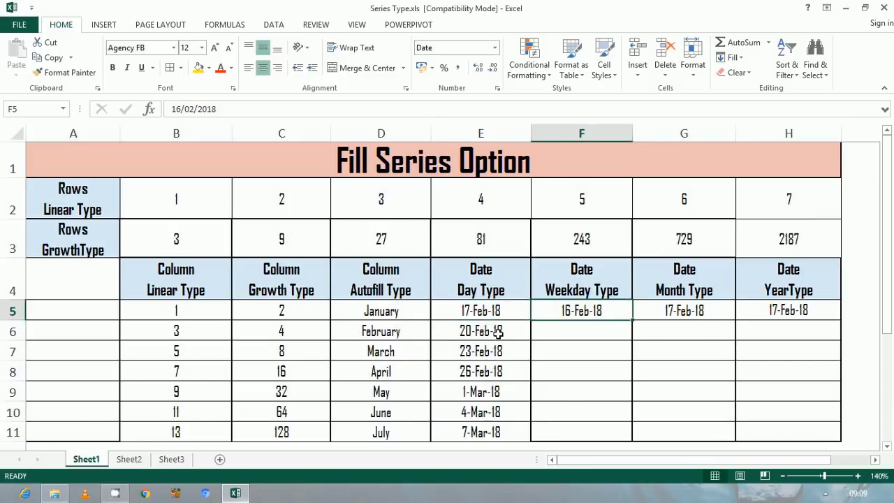
key("shift+Down")
key("shift+Down")
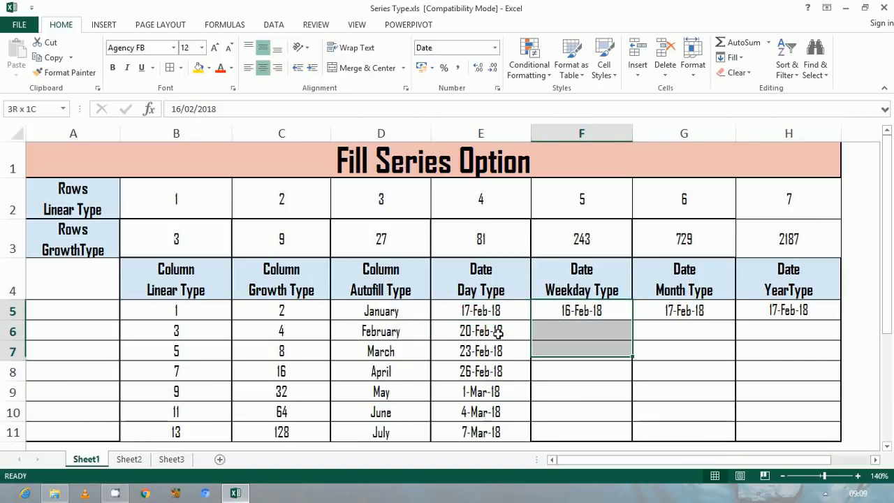
key("shift+Down")
key("shift+Down")
key("shift+Down")
key("shift+Down")
key("alt+h")
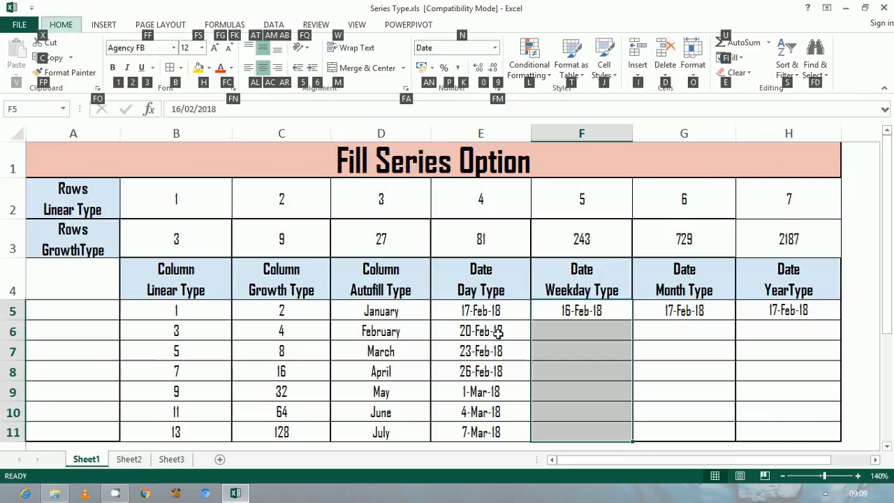
key("f")
key("i")
key("s")
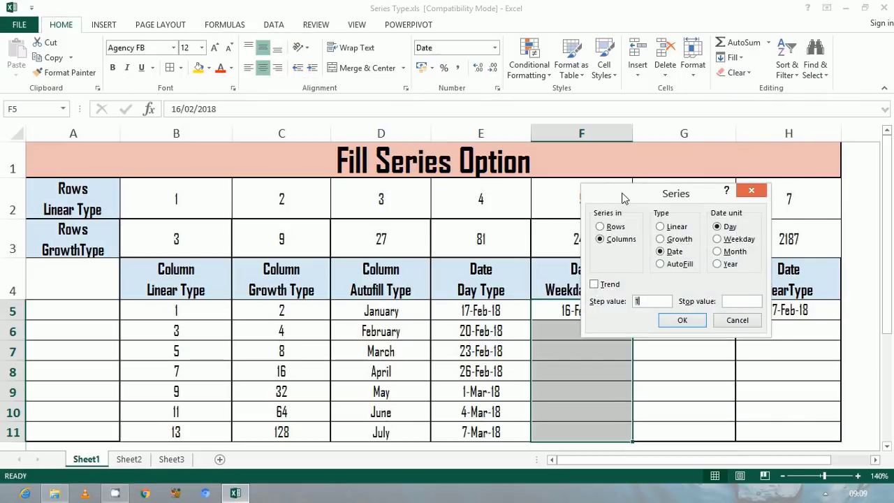
left_click_drag(626, 194, 373, 250)
left_click(462, 296)
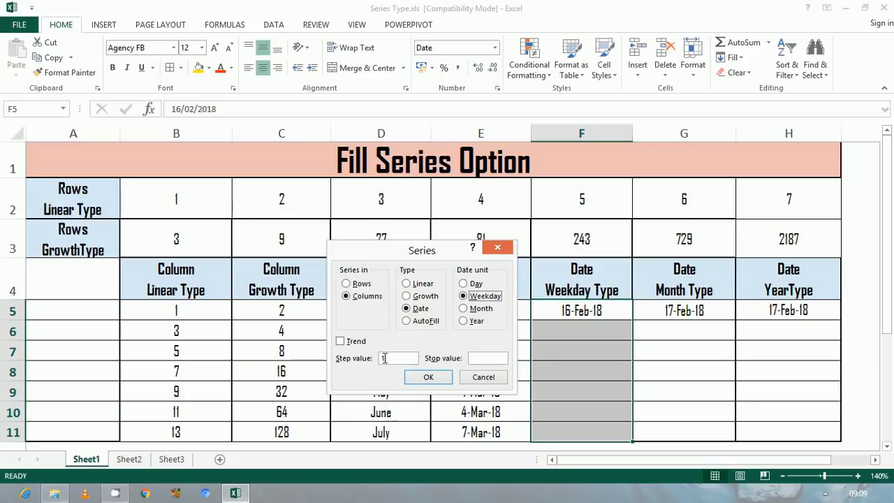
left_click(432, 377)
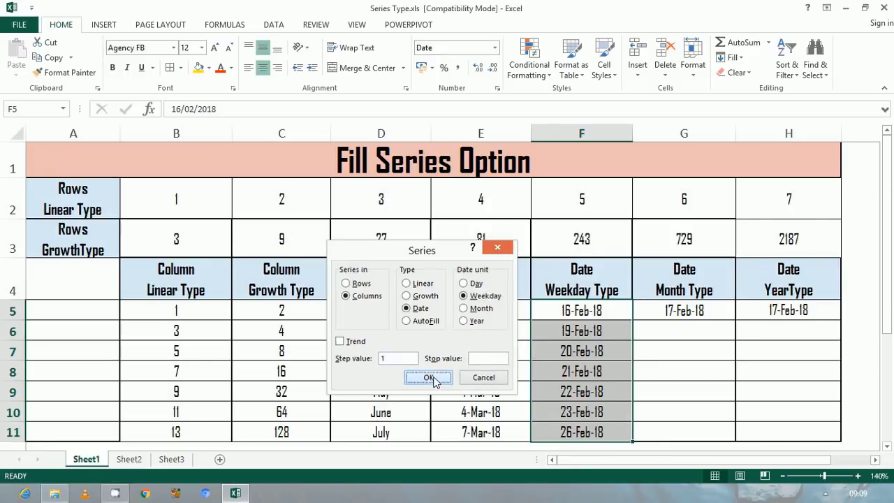
- Check the weekday dates down column F through 26-Feb-18
left_click(590, 316)
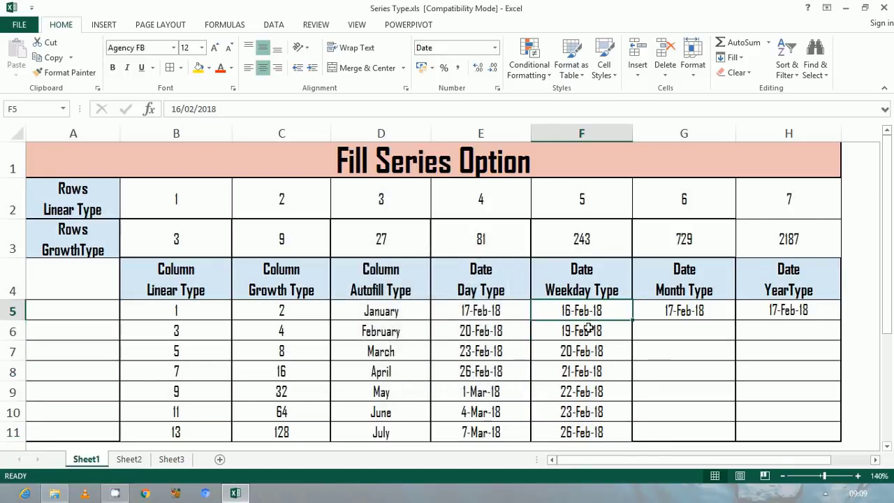
left_click(589, 329)
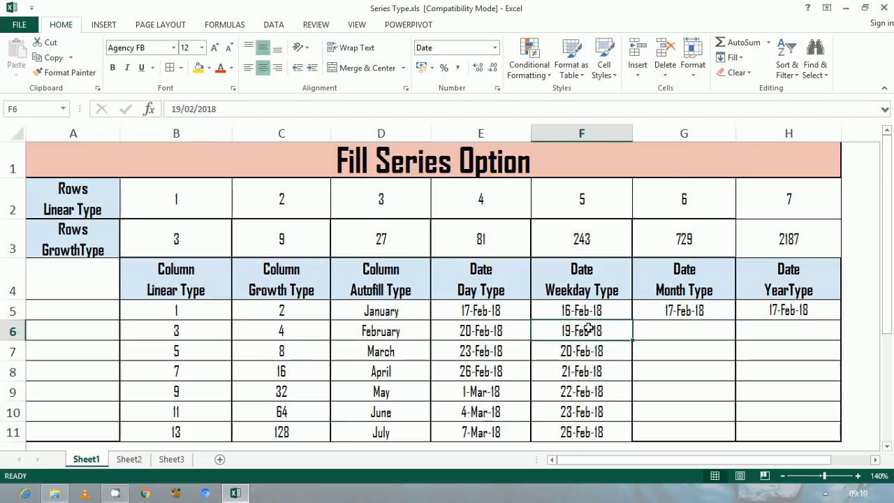
key("Up")
key("Down")
key("Down")
key("Down")
key("Down")
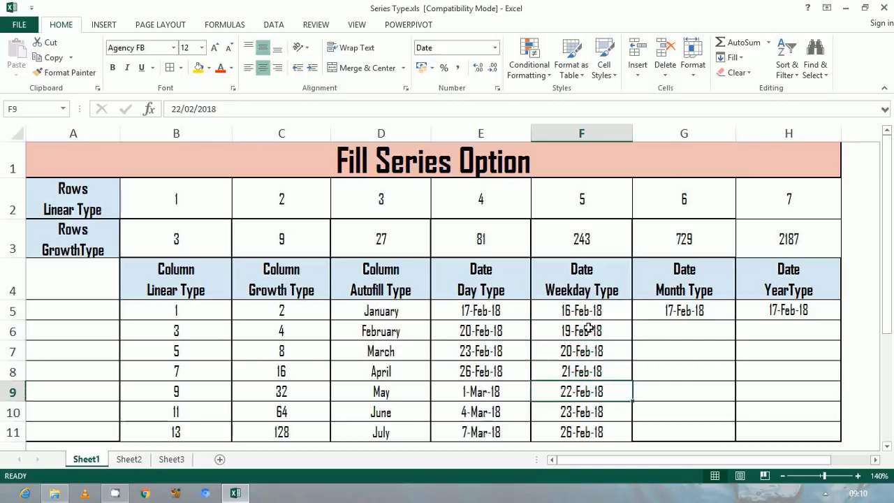
key("Down")
key("Down")
key("Up")
key("Down")
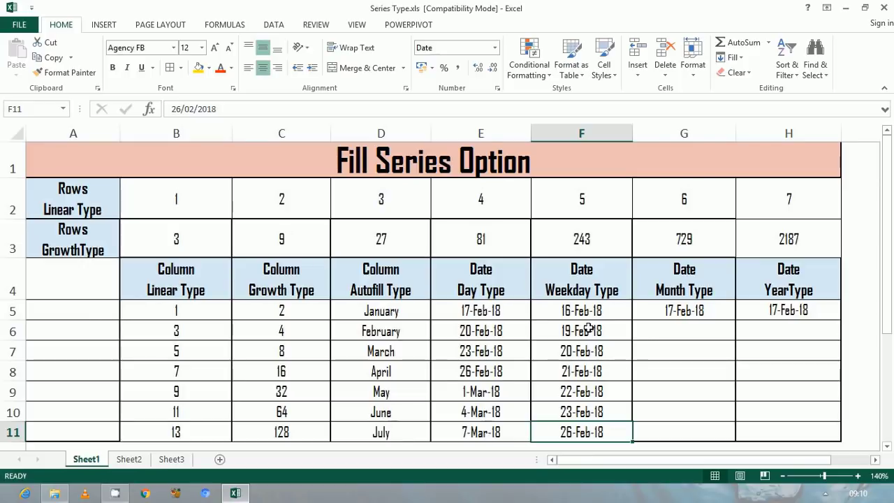
- Select the Month Type column G5 down to G11
key("Up")
key("Up")
key("Up")
key("Up")
key("Up")
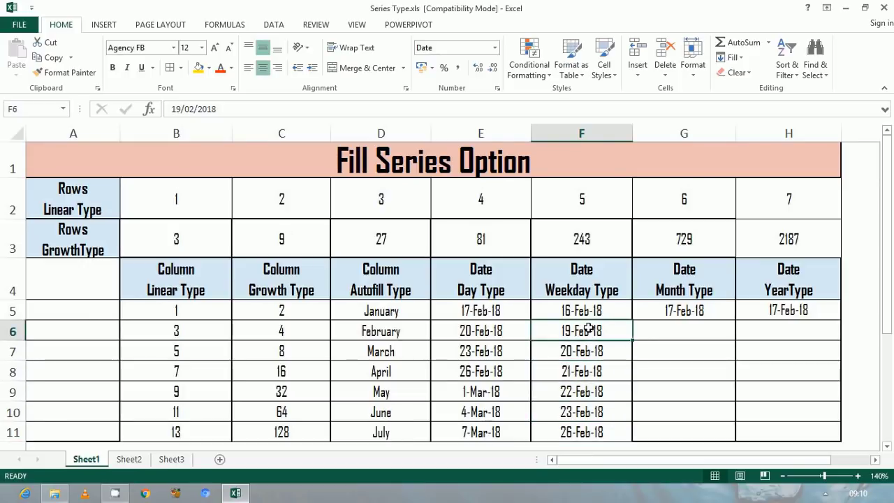
key("Up")
key("Right")
key("shift+Down")
key("shift+Down")
key("shift+Down")
key("shift+Down")
key("shift+Down")
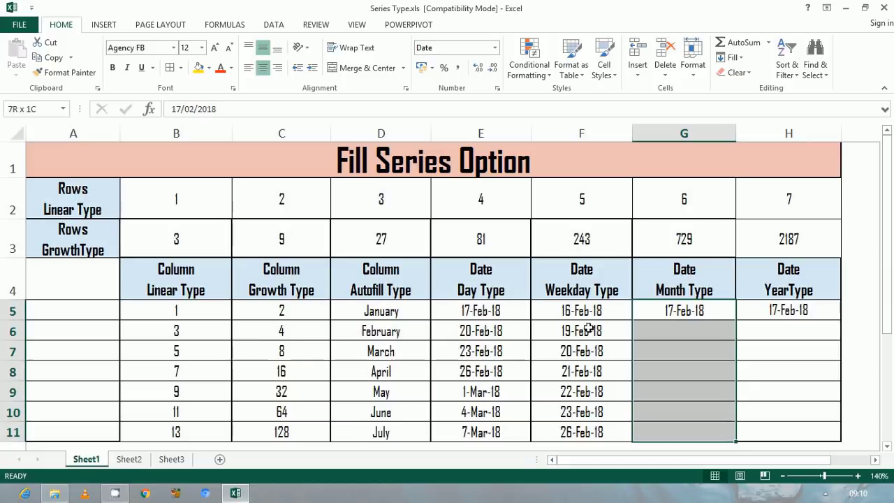
- Fill G5:G11 with a date series in Month units with step value 2
key("alt")
key("f")
key("i")
key("s")
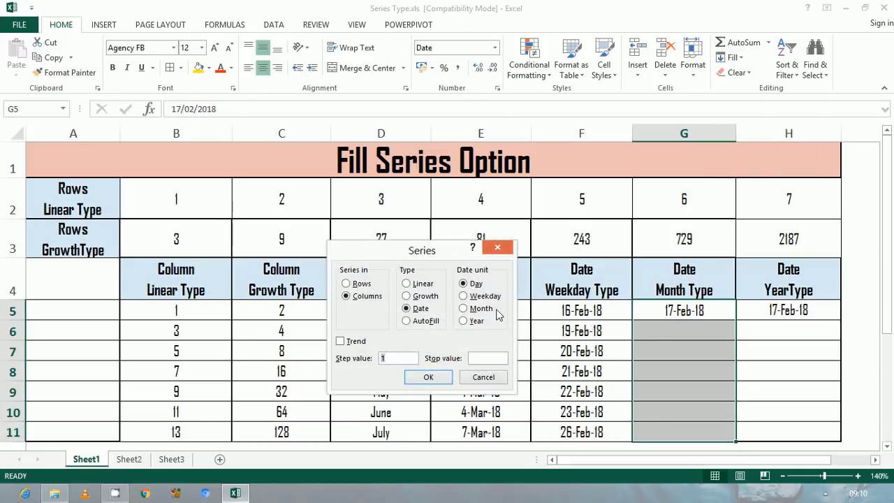
left_click_drag(406, 252, 474, 257)
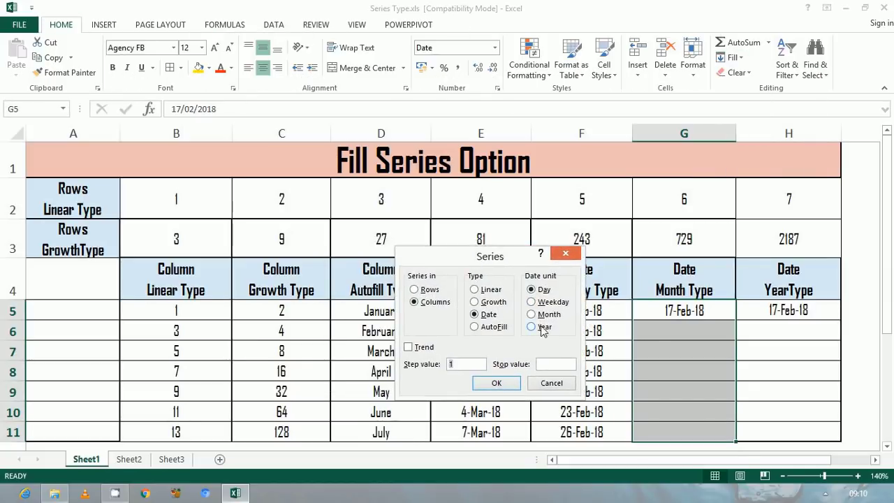
left_click(532, 314)
left_click(457, 366)
type("2")
left_click(495, 384)
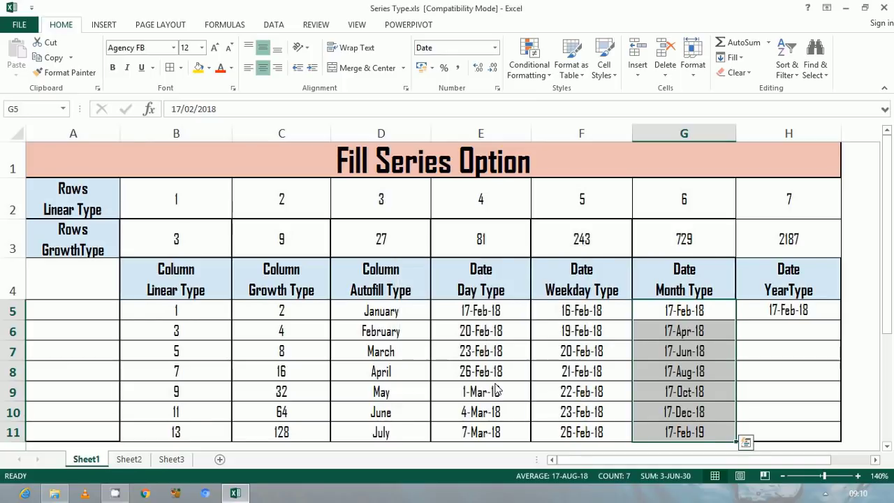
- Check the two-month dates down column G, starting at 17-Apr-18
left_click(683, 329)
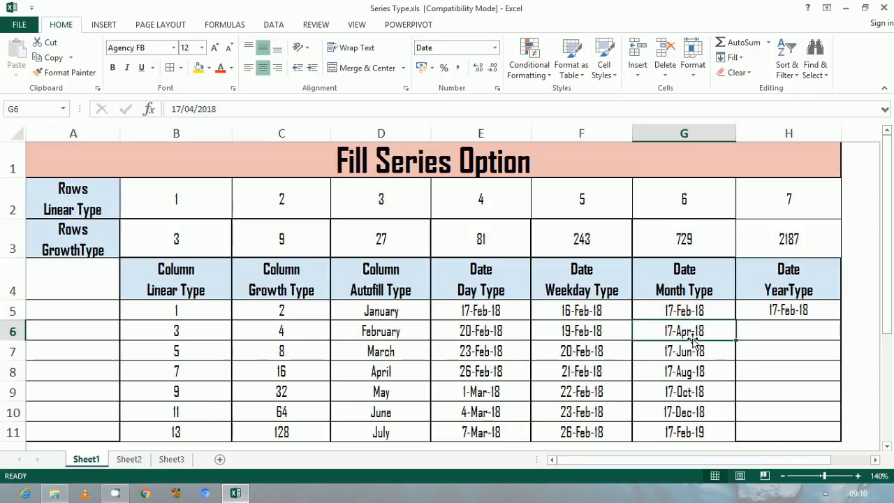
left_click(693, 349)
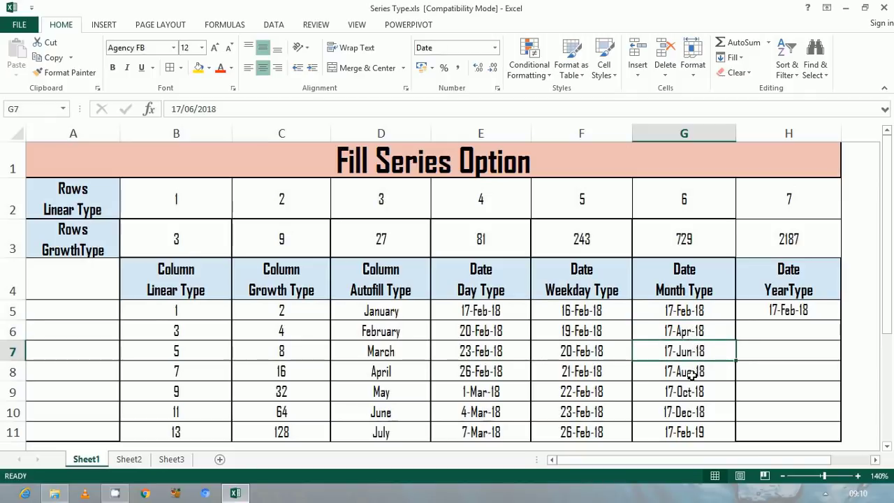
left_click(691, 375)
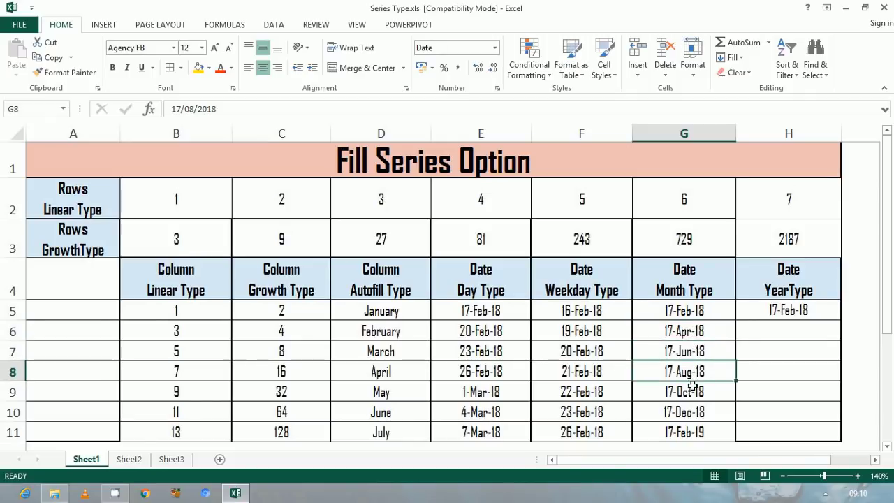
left_click(691, 393)
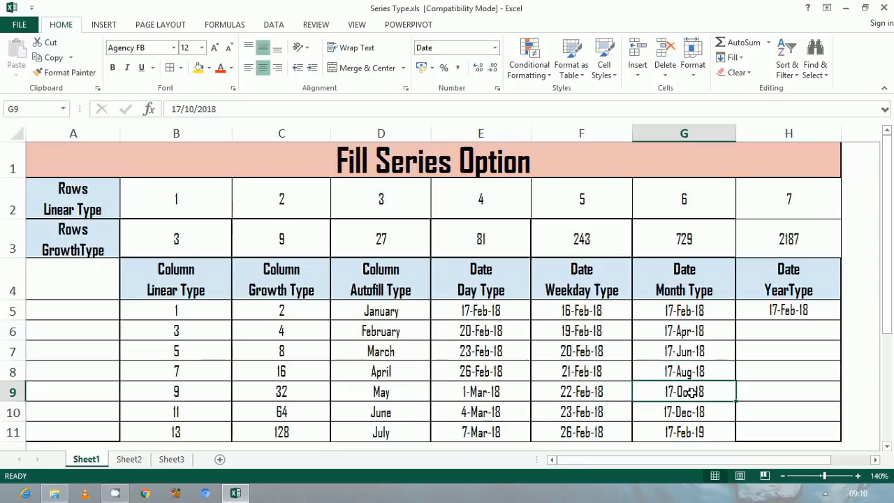
left_click(766, 307)
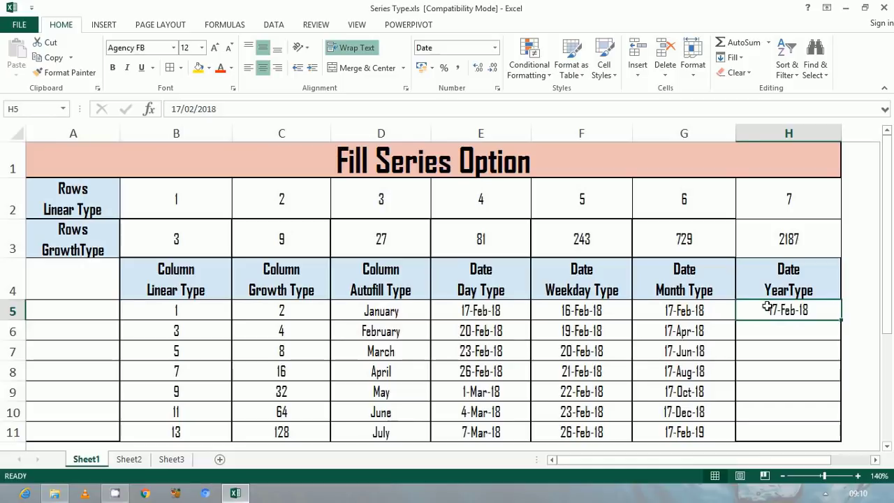
- Fill H5:H11 with a date series in Year units with step value 5
left_click_drag(766, 307, 775, 426)
key("alt+h")
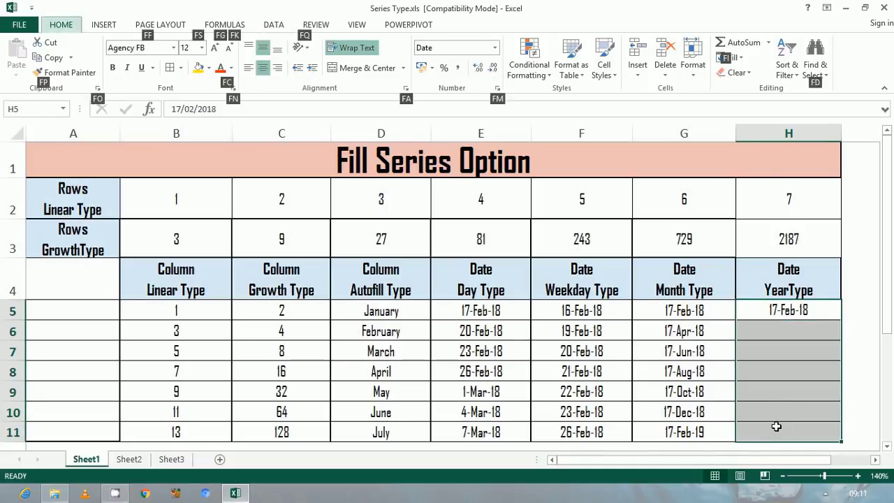
key("f")
key("i")
key("s")
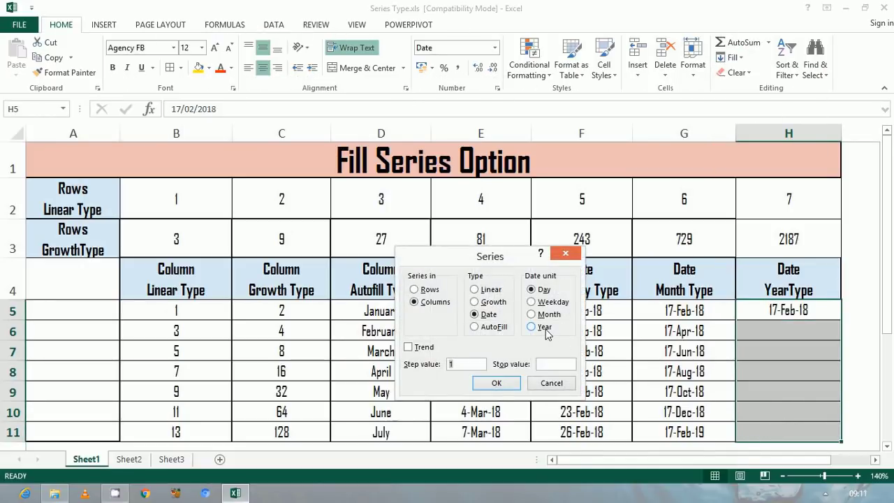
left_click(546, 328)
left_click_drag(459, 364, 435, 365)
type("5")
left_click(500, 386)
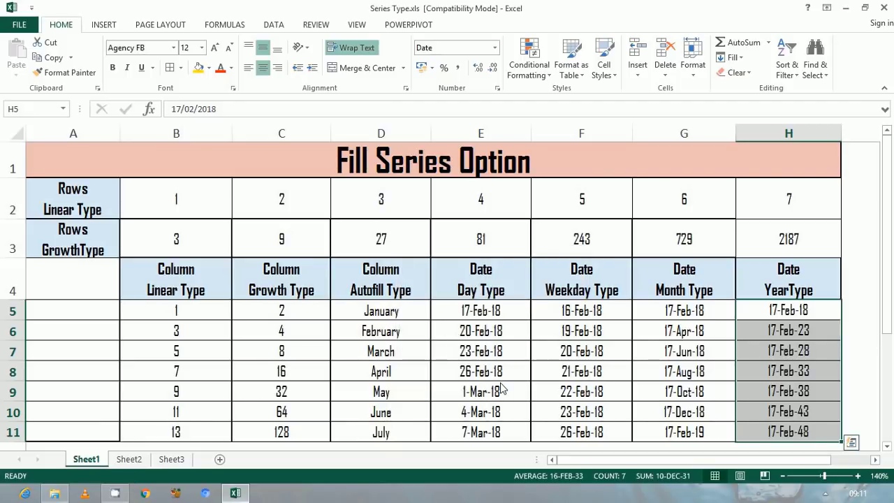
- Verify the five-year dates in column H, 17-Feb-23 through 17-Feb-48
left_click(787, 317)
key("Down")
key("Down")
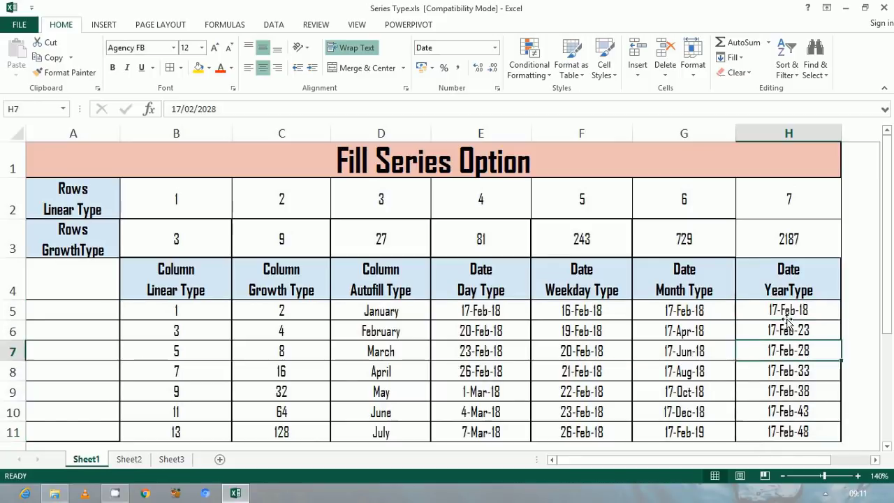
key("Down")
key("Down")
key("Up")
key("Up")
key("Up")
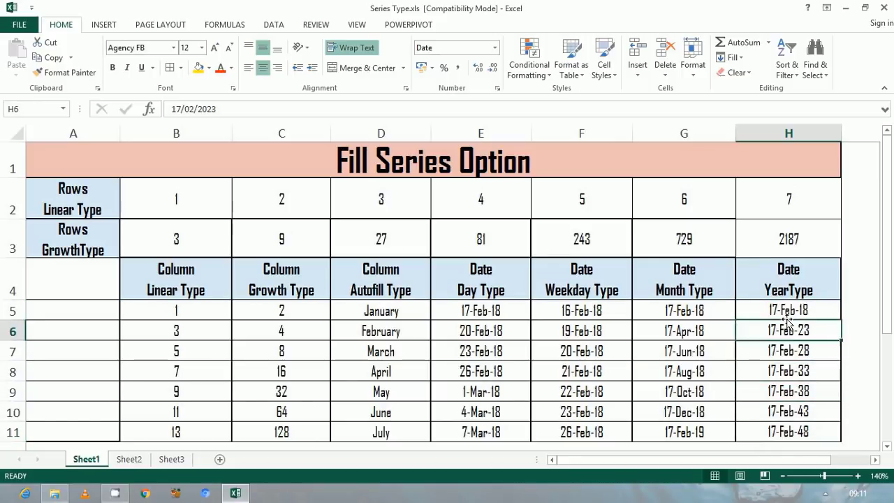
key("Up")
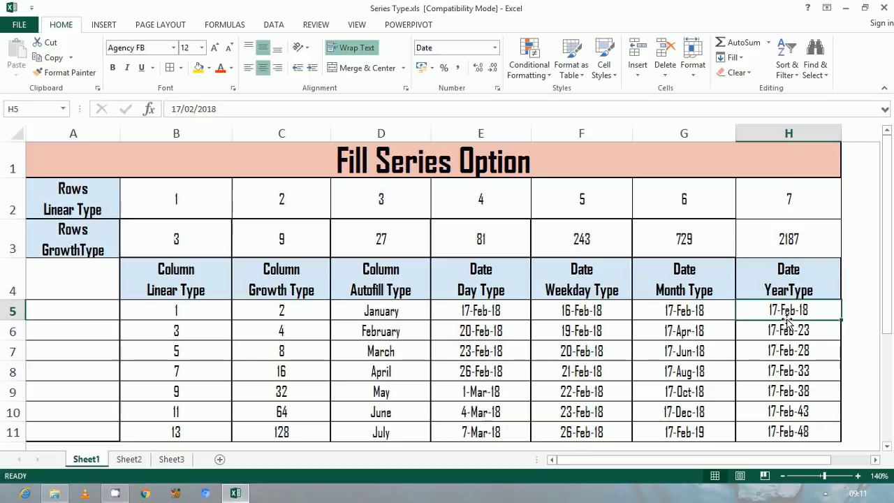
key("ctrl+Home")
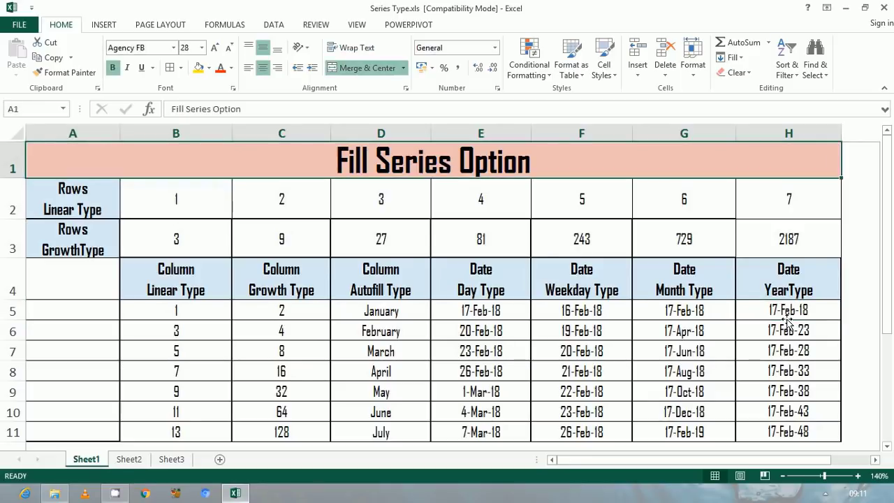
key("shift+Down")
key("shift+Down")
key("shift+Down")
key("shift+Down")
key("shift+Down")
key("shift+Down")
key("shift+Down")
key("shift+Down")
key("shift+Down")
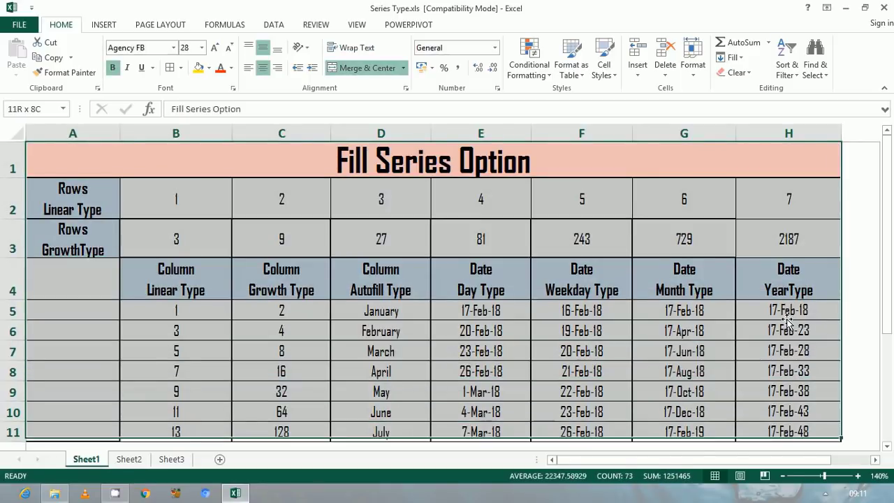